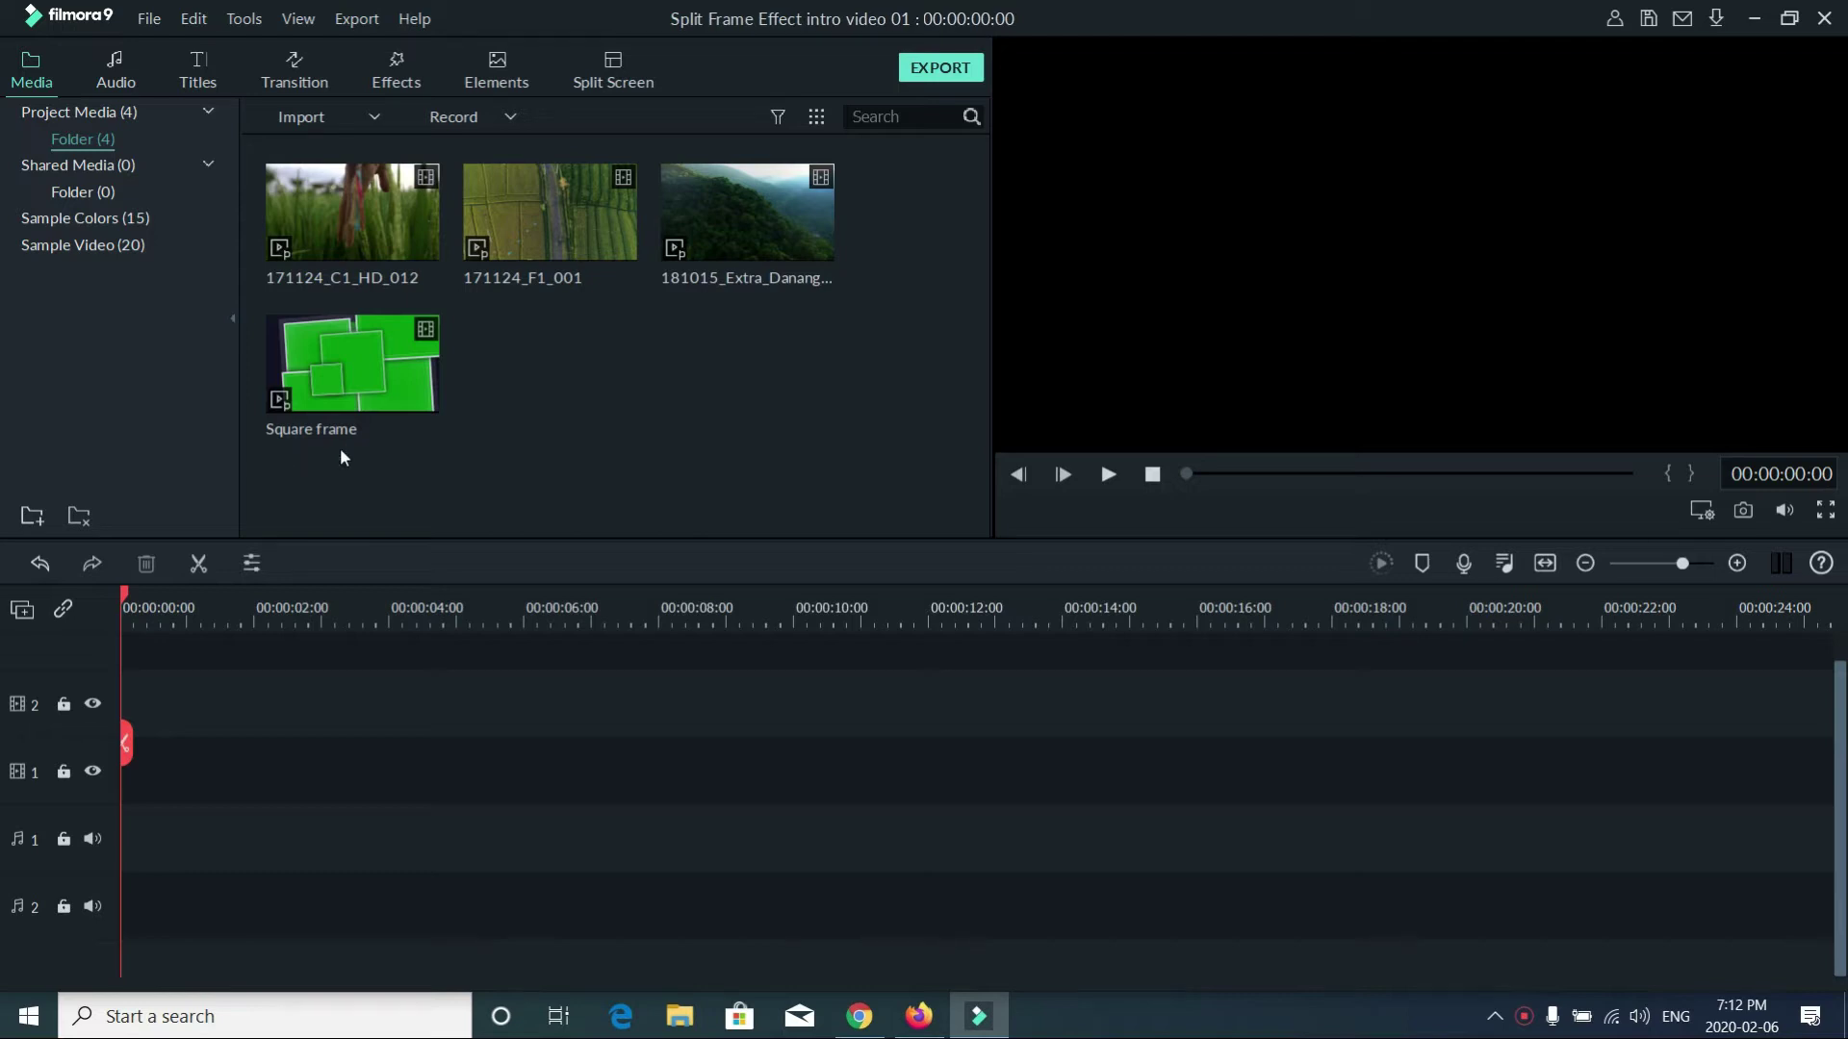
- Add the grass clip 171124_C1_HD_012 to track 1 and trim it under two seconds
click(415, 406)
click(400, 238)
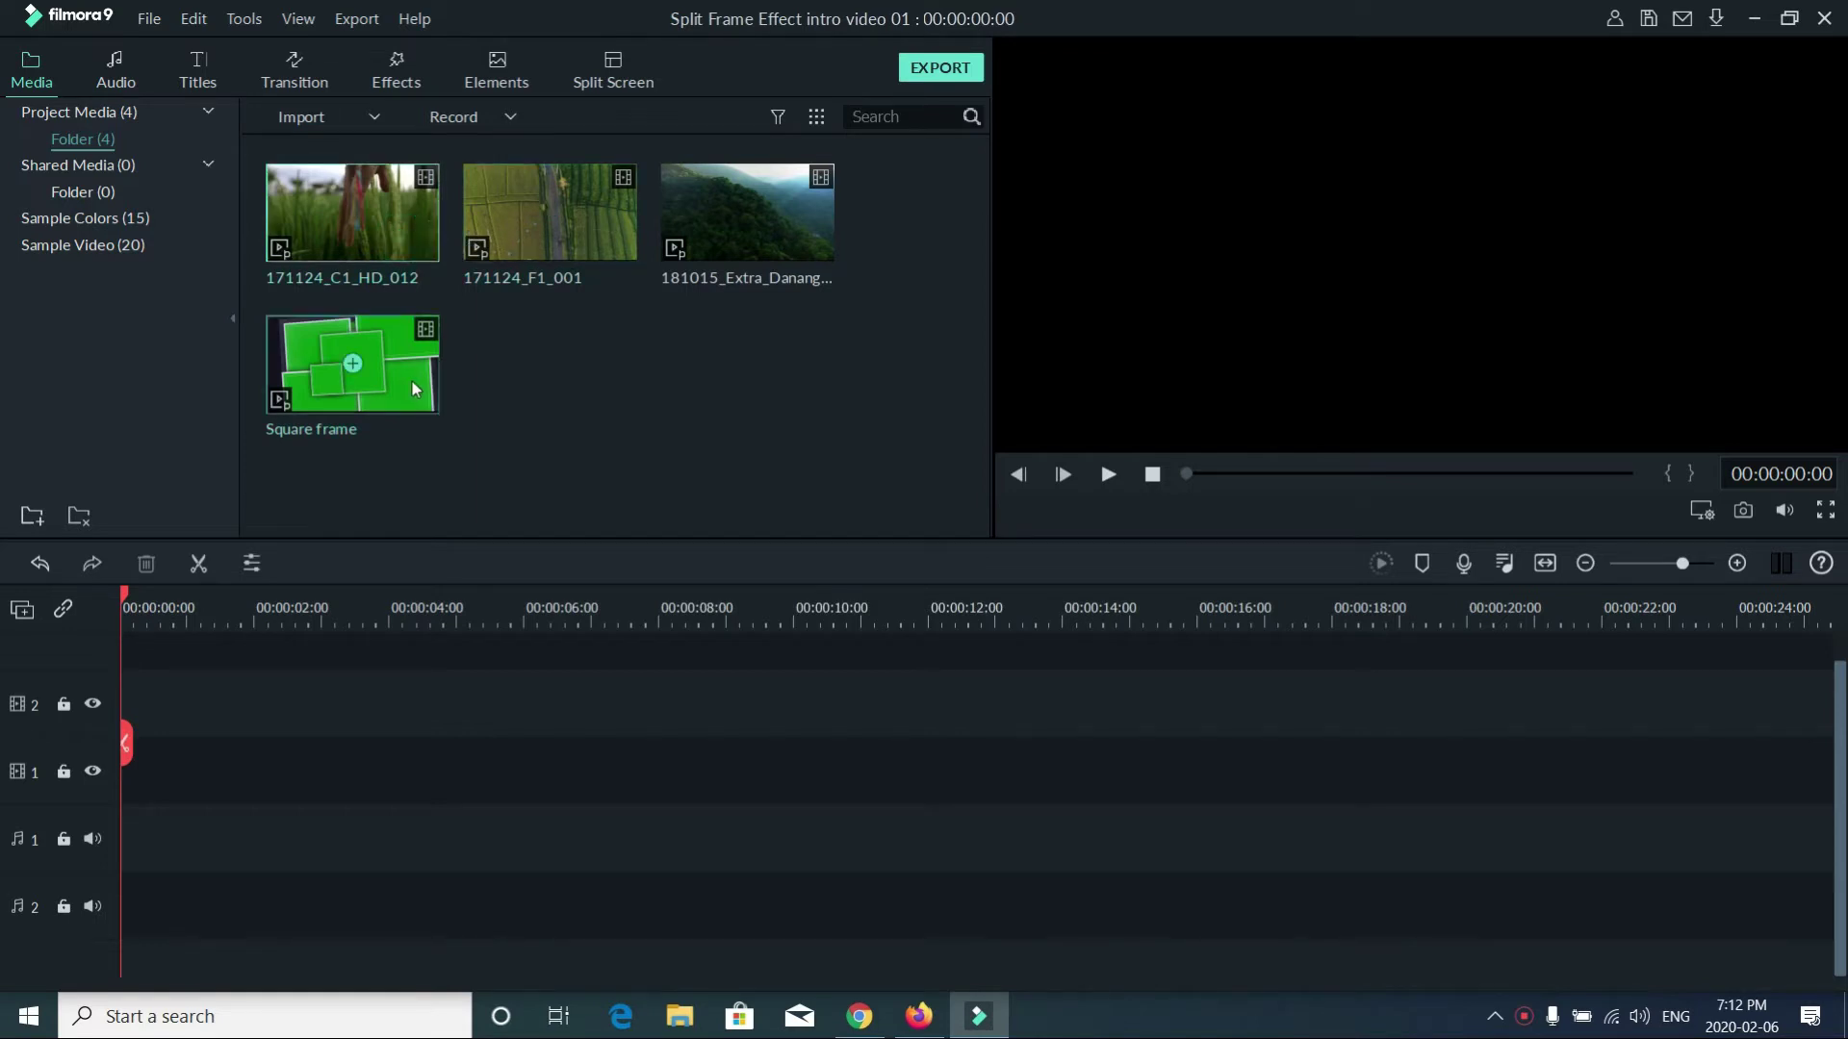
mouse_move(745, 213)
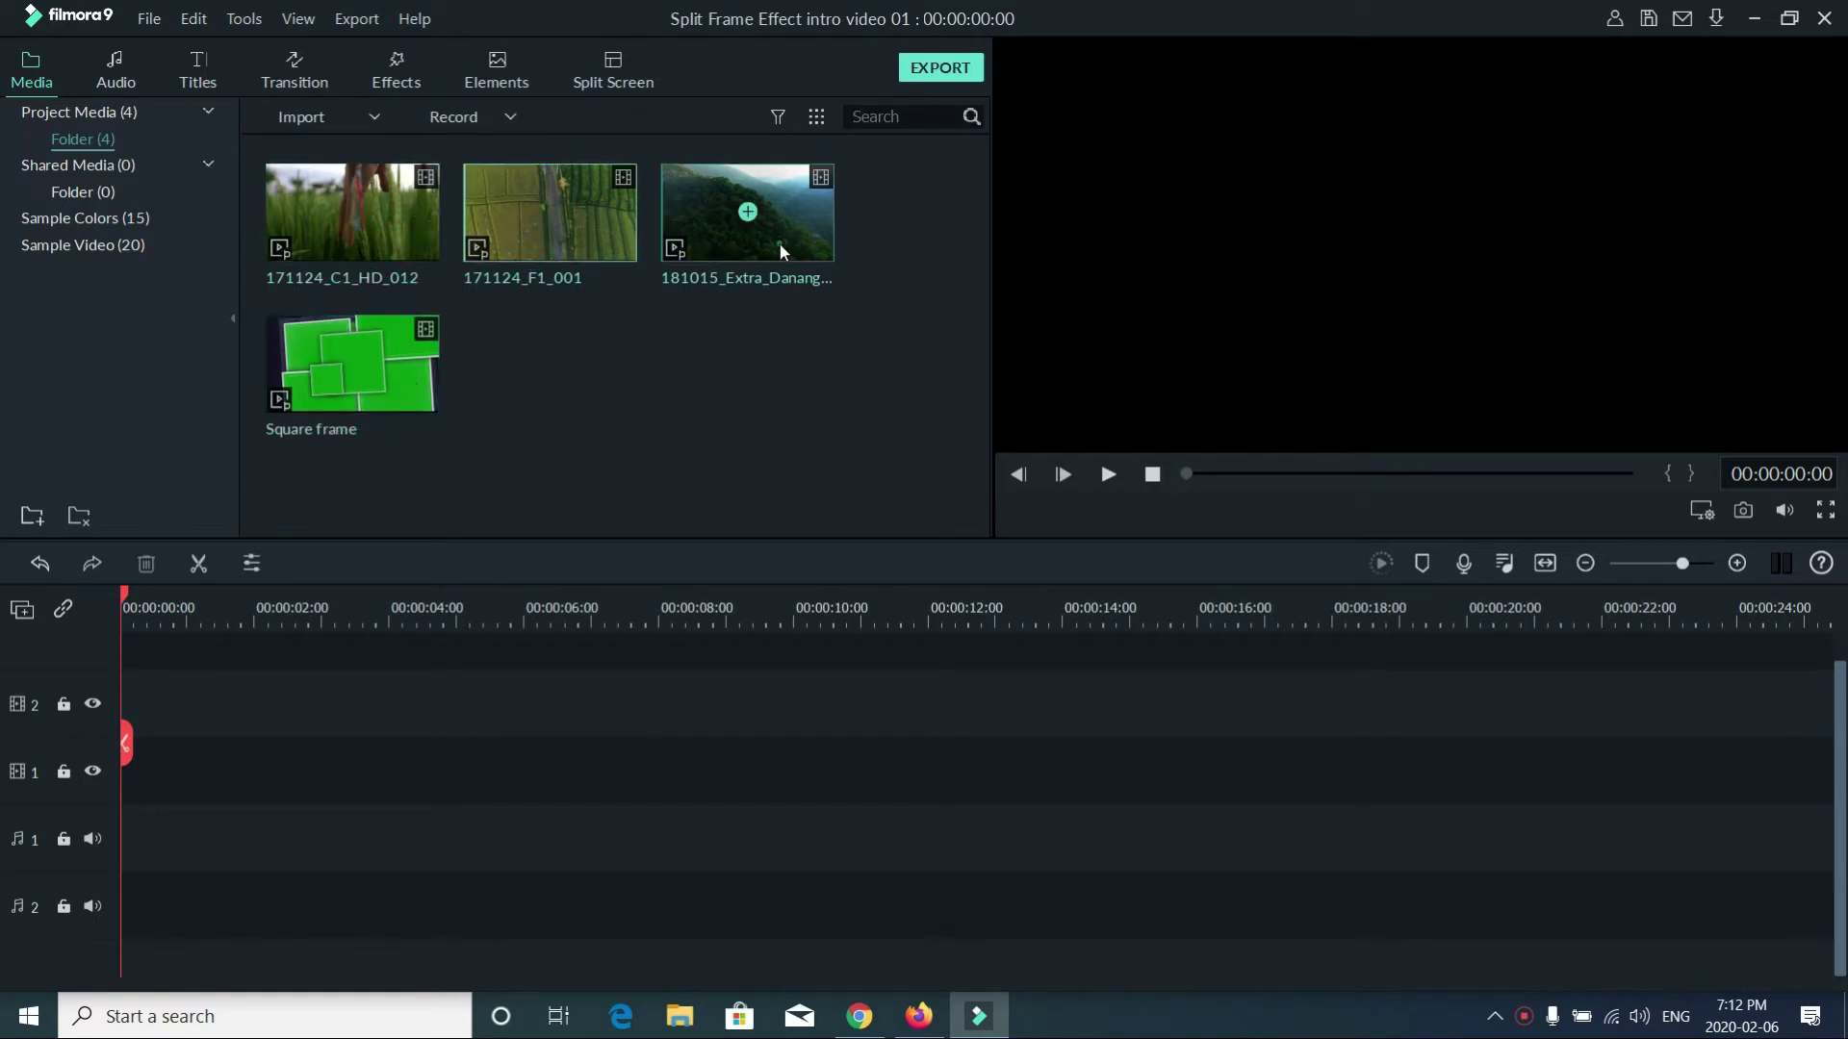
click(569, 250)
click(419, 252)
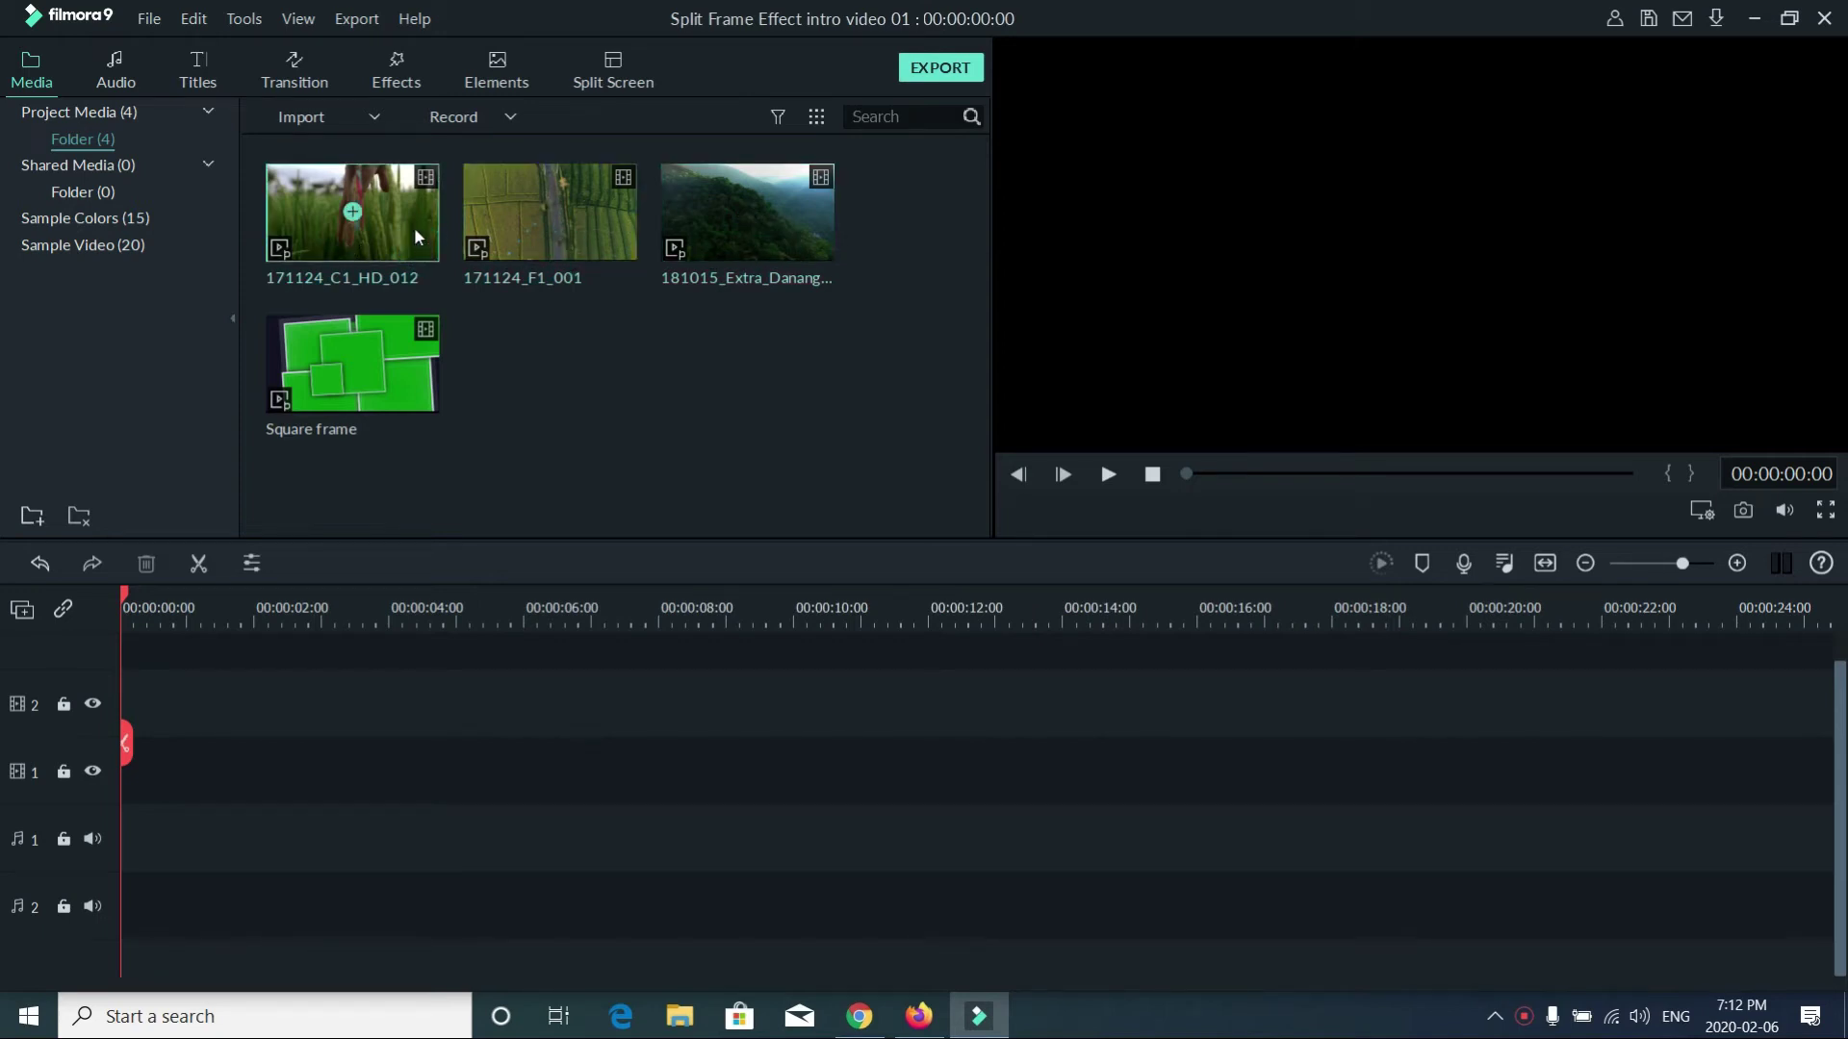
mouse_move(415, 228)
mouse_down()
mouse_move(374, 740)
mouse_move(130, 769)
mouse_up()
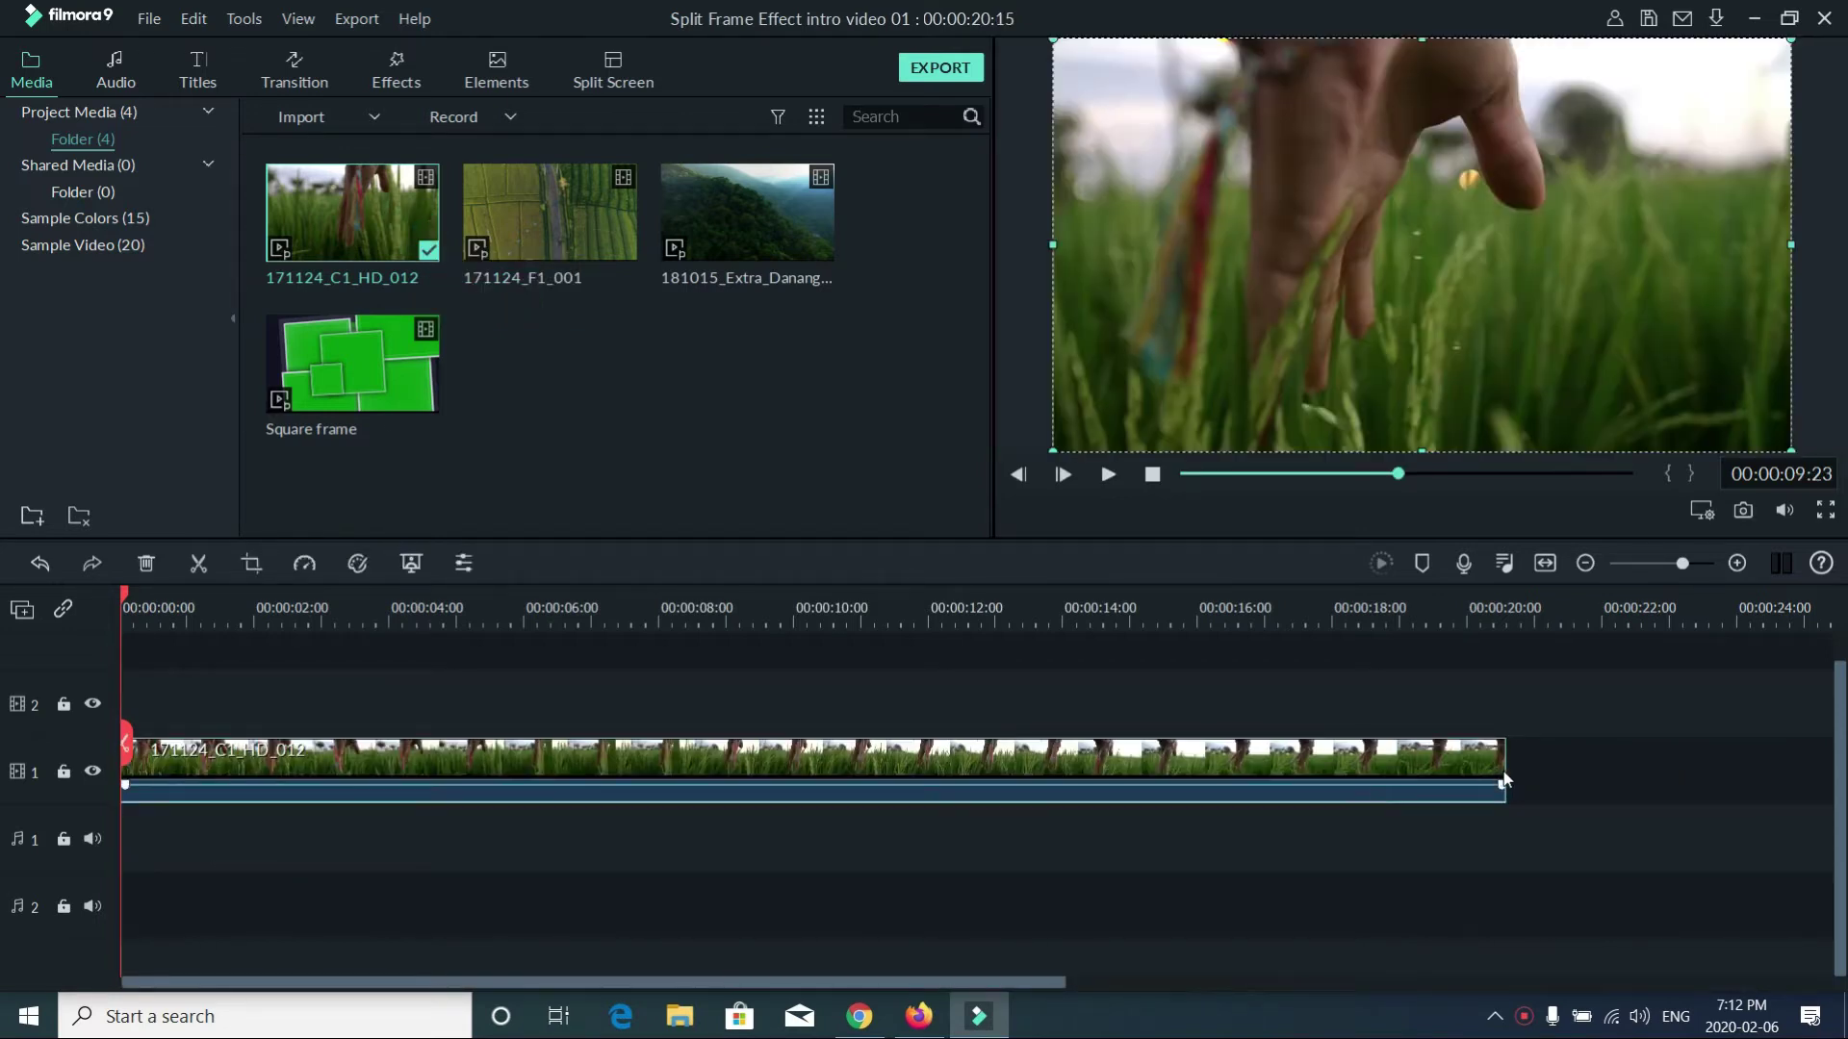
drag(1502, 780, 246, 765)
- Add 171124_F1_001 and the drone forest clip after it, trimming each short
mouse_move(579, 202)
mouse_down()
mouse_move(481, 689)
mouse_move(349, 761)
mouse_up()
drag(1638, 765, 372, 790)
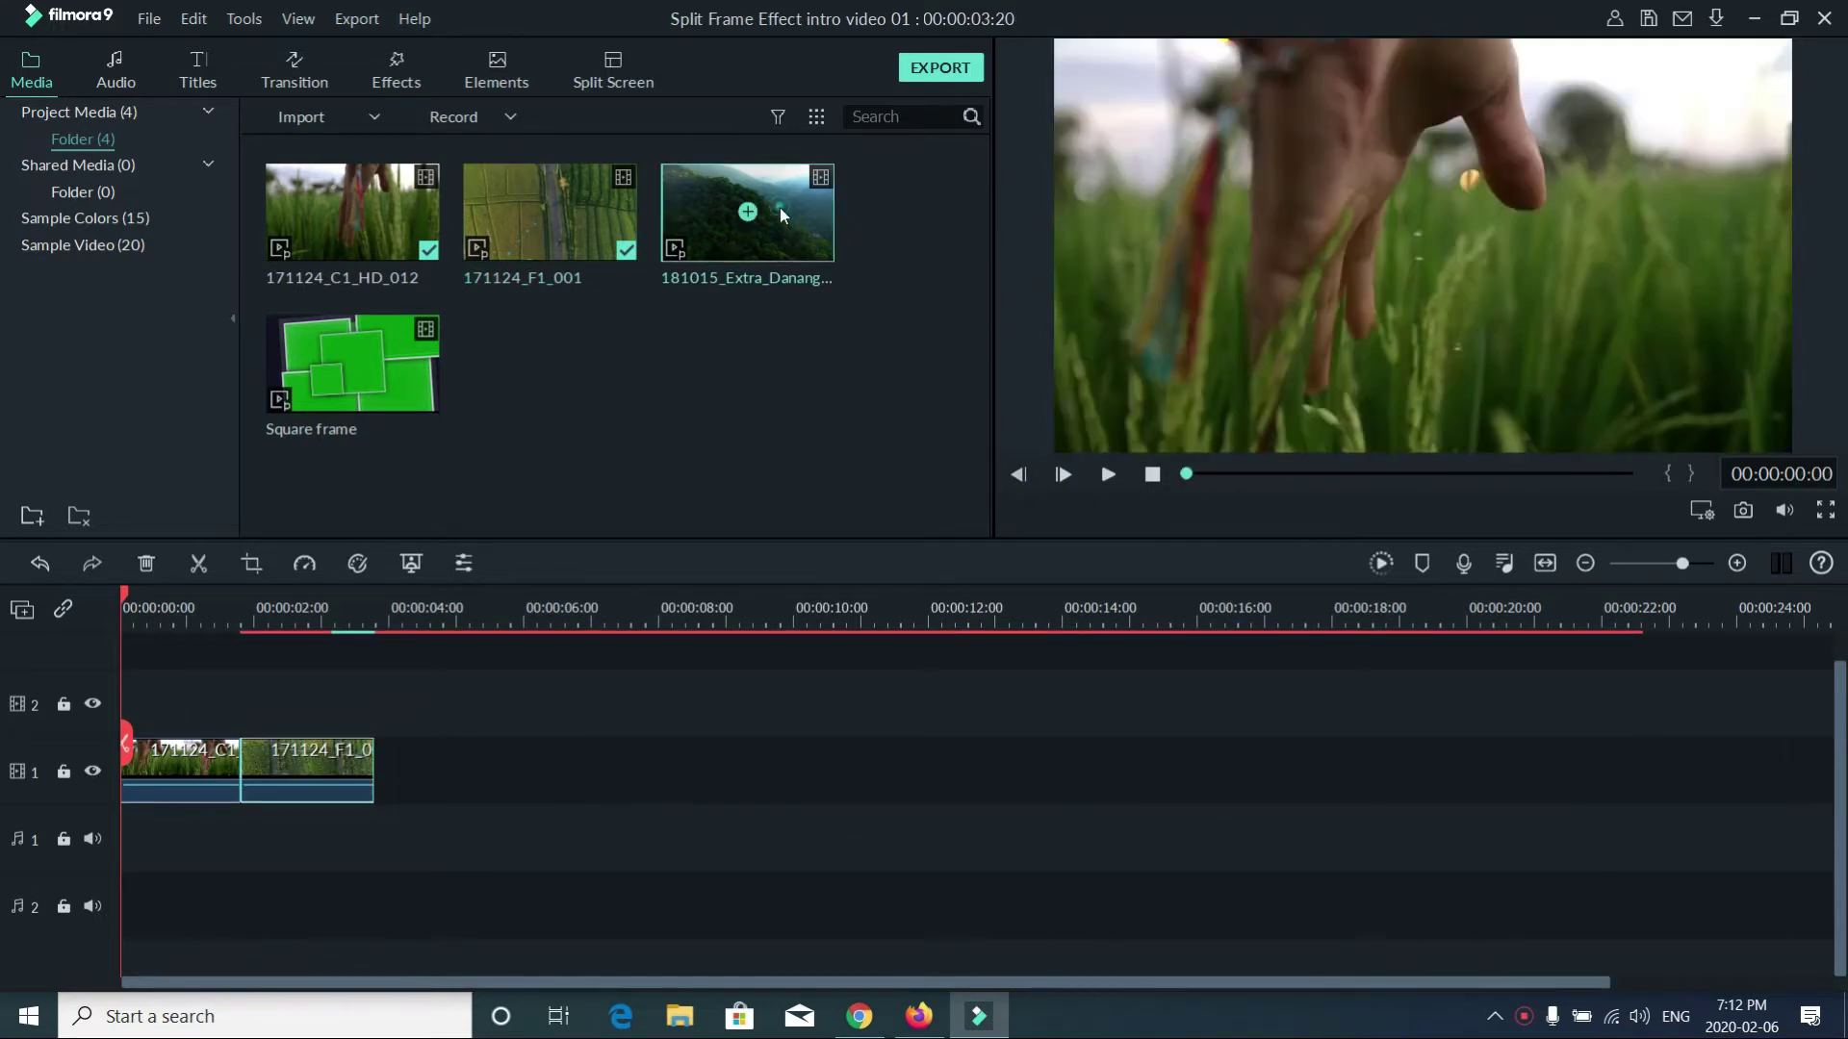
mouse_move(777, 395)
mouse_down()
mouse_move(575, 796)
mouse_move(381, 779)
mouse_move(945, 812)
mouse_up()
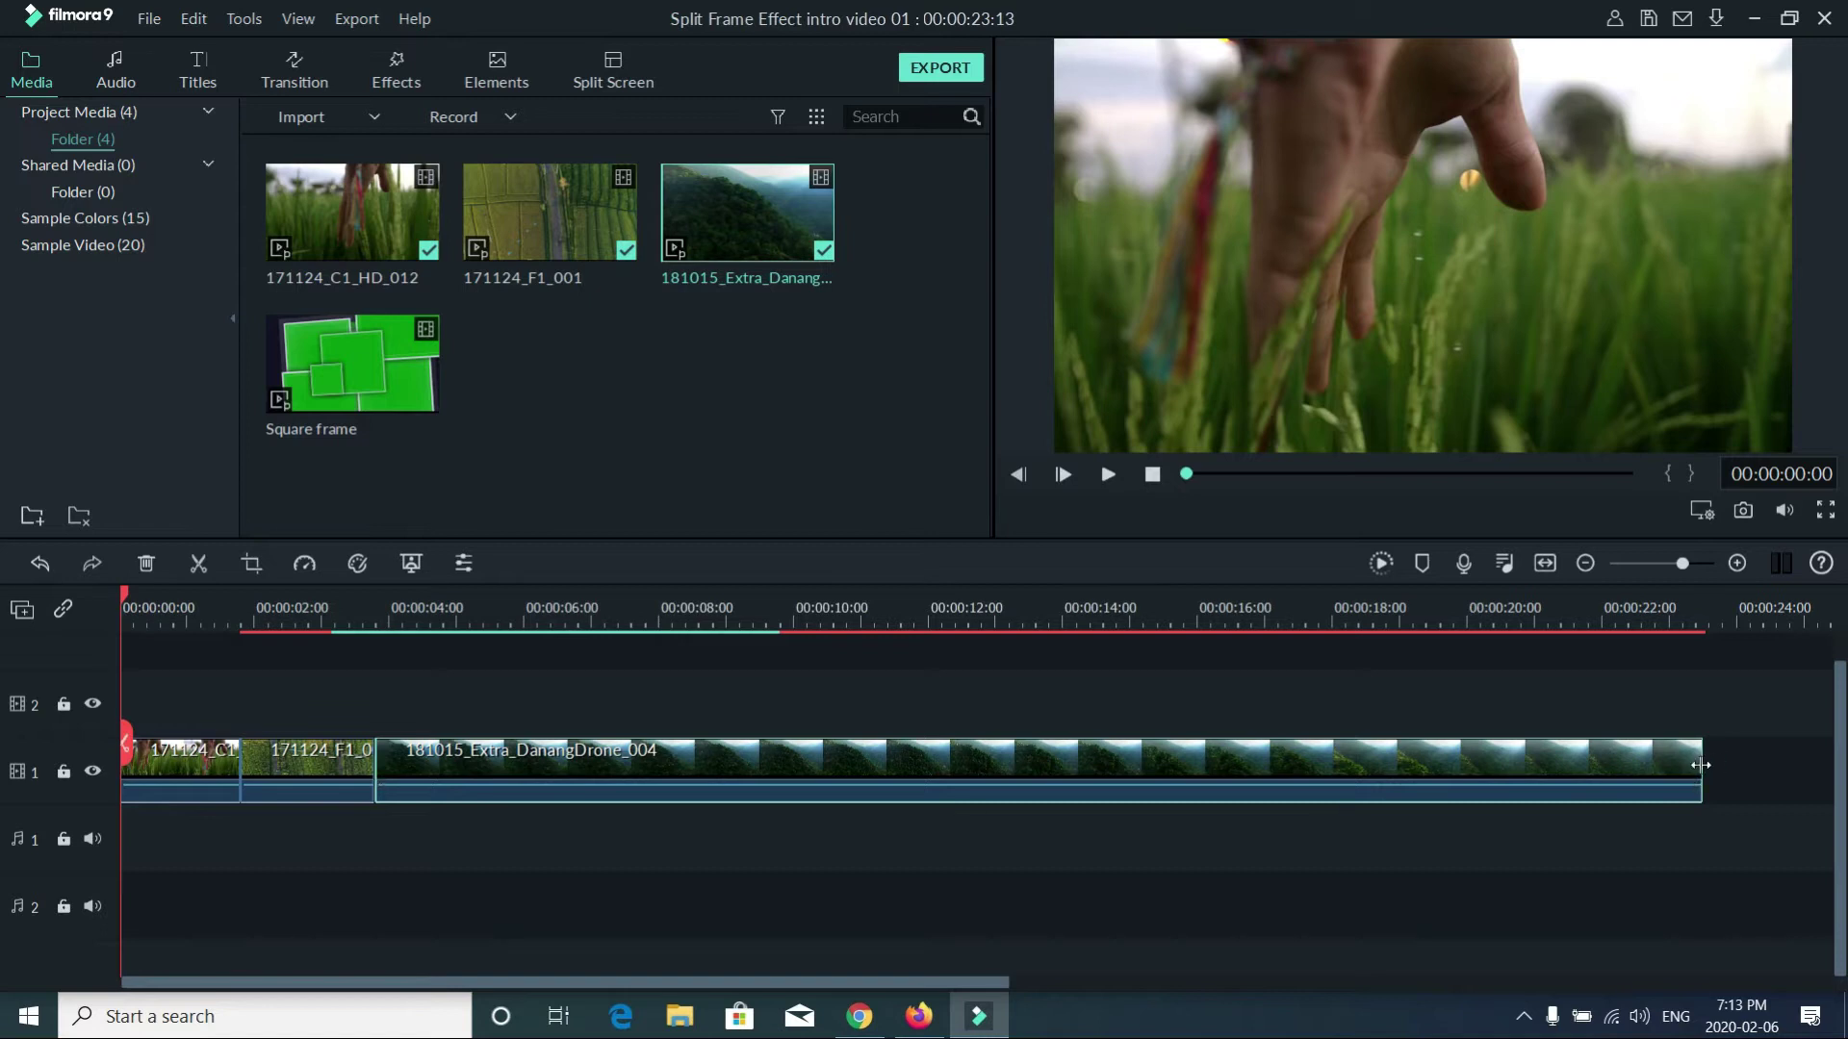
mouse_move(1701, 769)
mouse_down()
mouse_move(493, 776)
mouse_move(523, 774)
mouse_up()
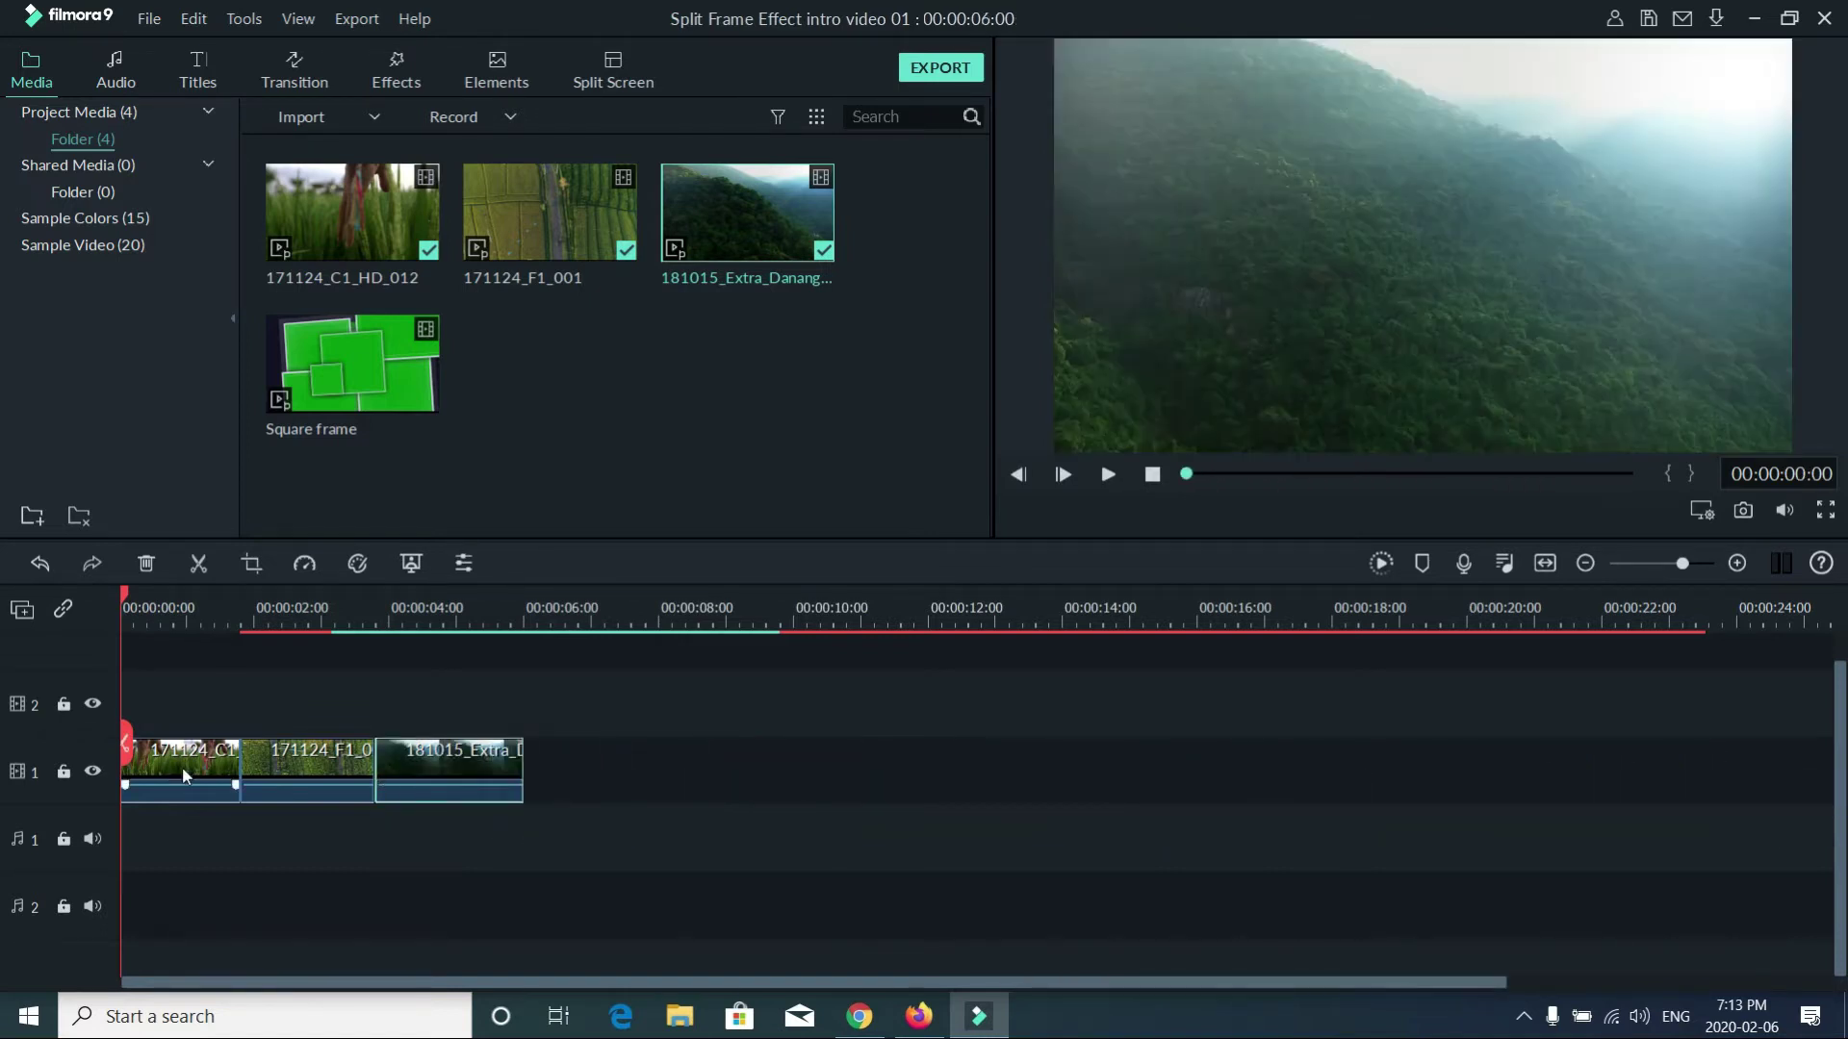
- Reorder track 1 to drone forest, then 171124_F1_001, then the grass clip
mouse_move(182, 767)
mouse_down()
mouse_move(250, 695)
mouse_move(364, 726)
mouse_up()
drag(453, 790, 451, 784)
mouse_move(219, 780)
mouse_down()
mouse_move(177, 776)
mouse_move(476, 762)
mouse_move(458, 771)
mouse_move(264, 693)
mouse_move(220, 701)
mouse_up()
mouse_move(348, 778)
mouse_down()
mouse_move(352, 760)
mouse_move(210, 720)
mouse_move(226, 775)
mouse_up()
drag(507, 775, 330, 766)
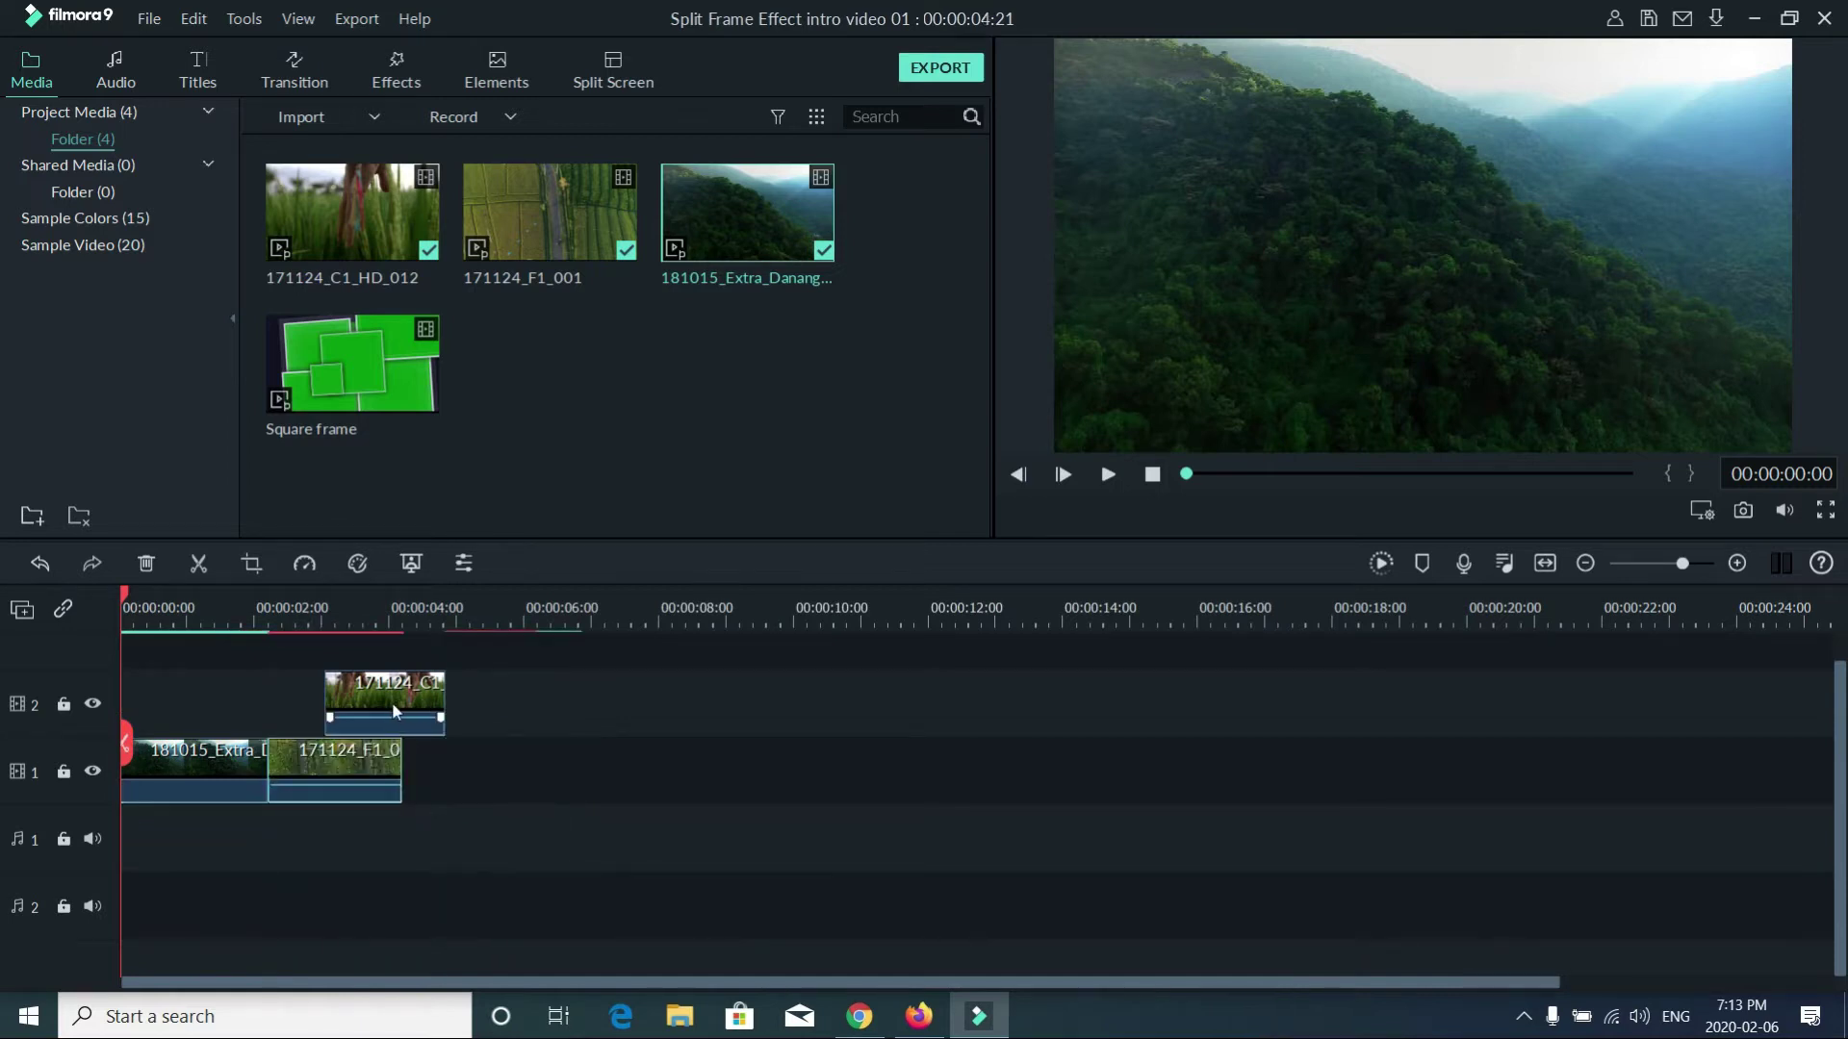
drag(417, 708, 481, 764)
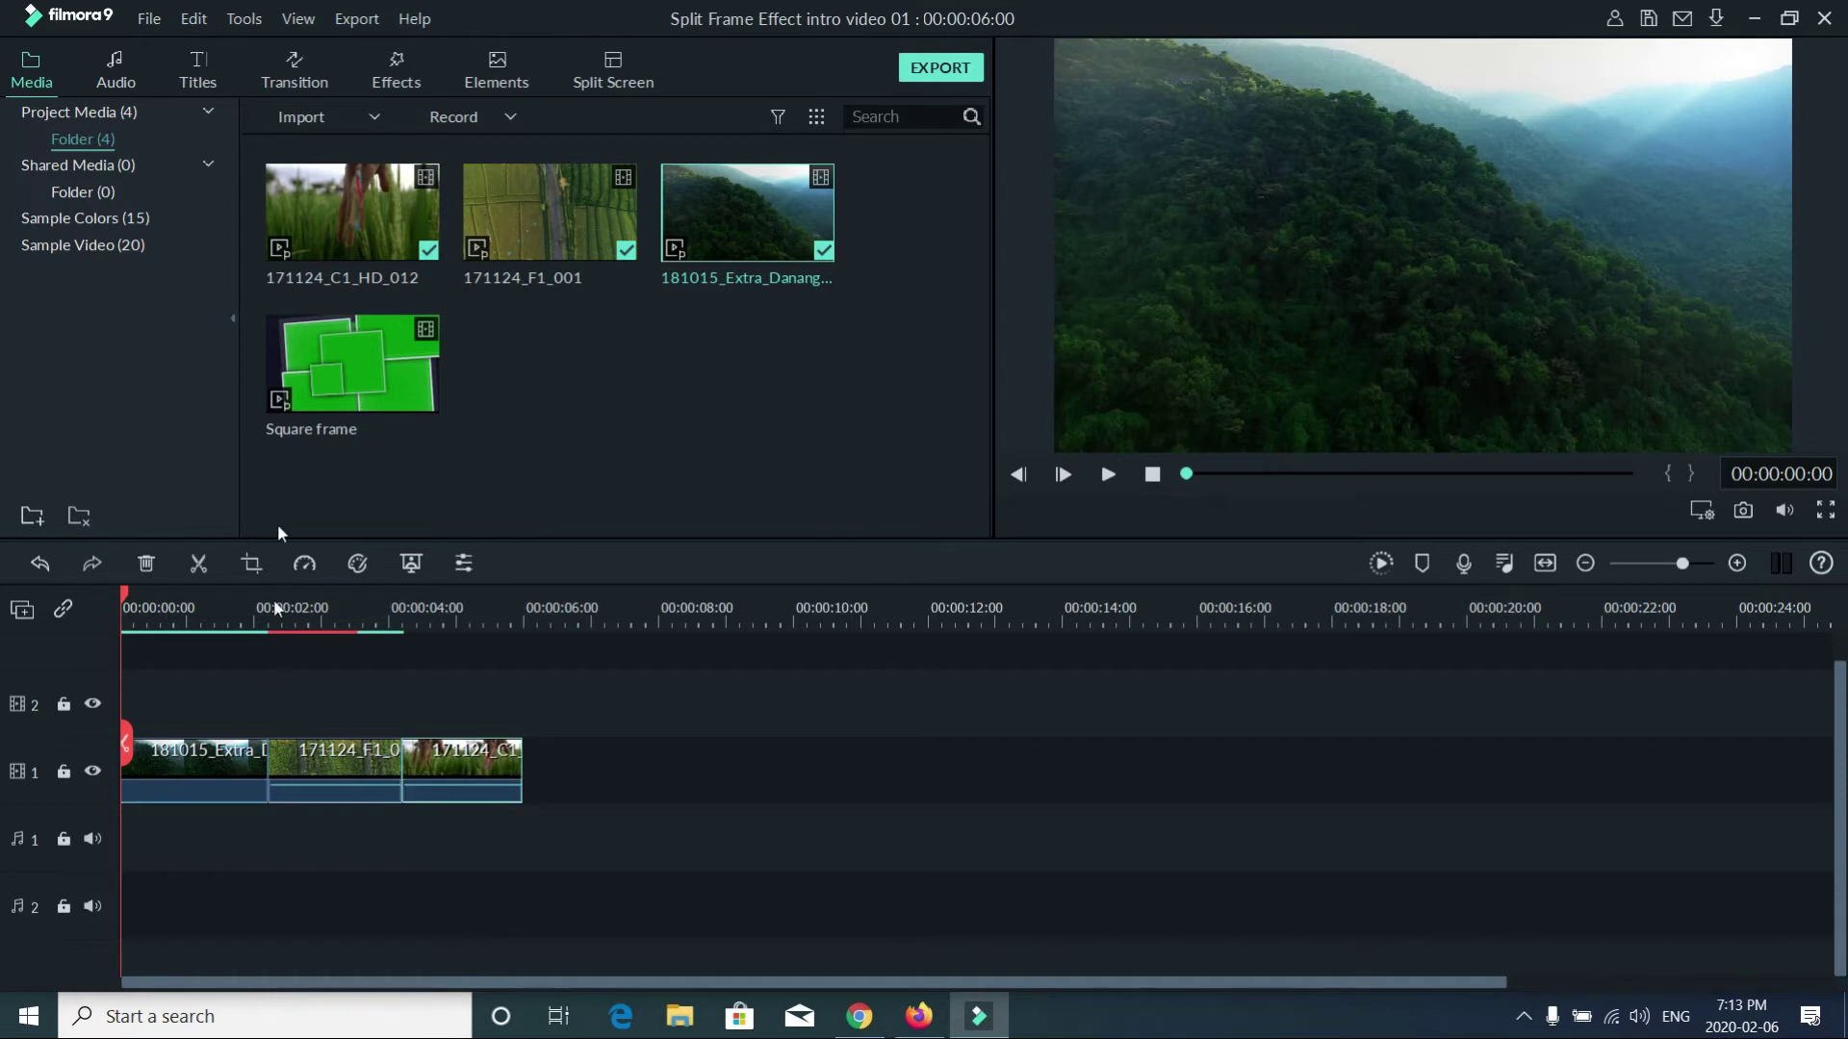
mouse_move(352, 363)
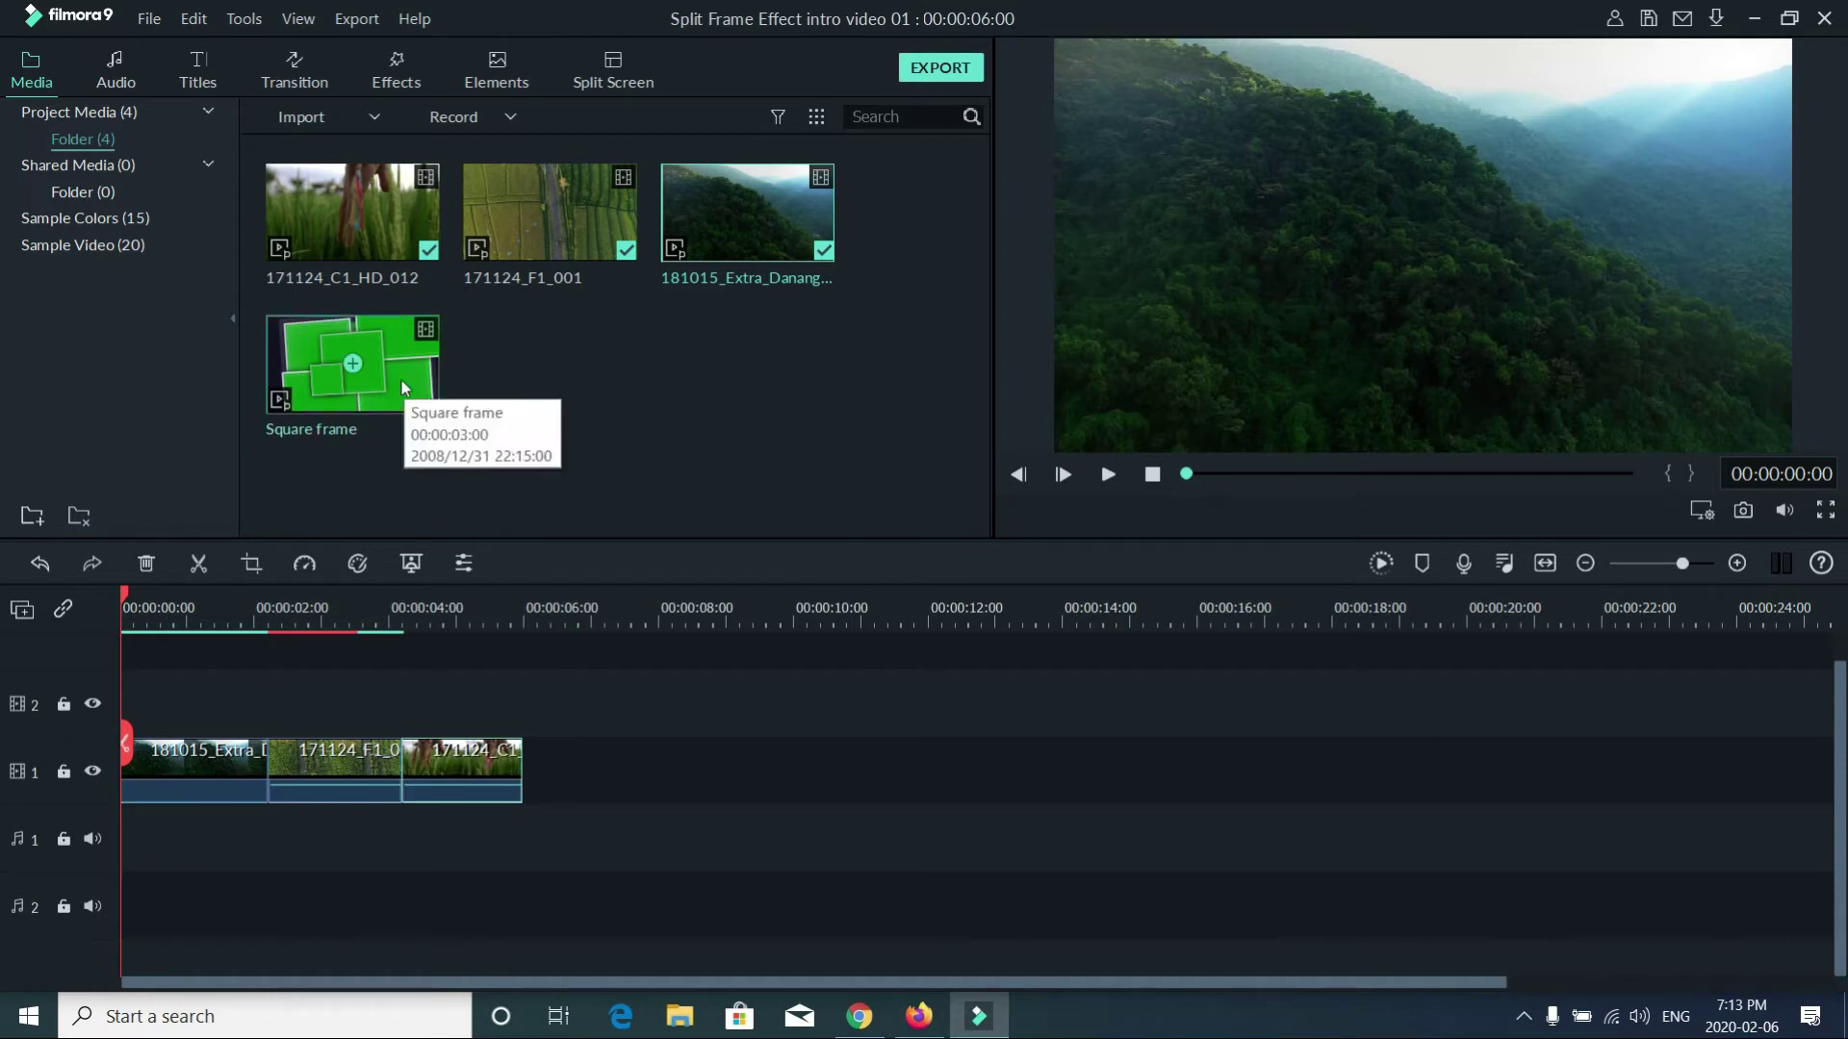
- Place two trimmed Square frame clips on track 2 above the first two shots
drag(402, 380, 173, 703)
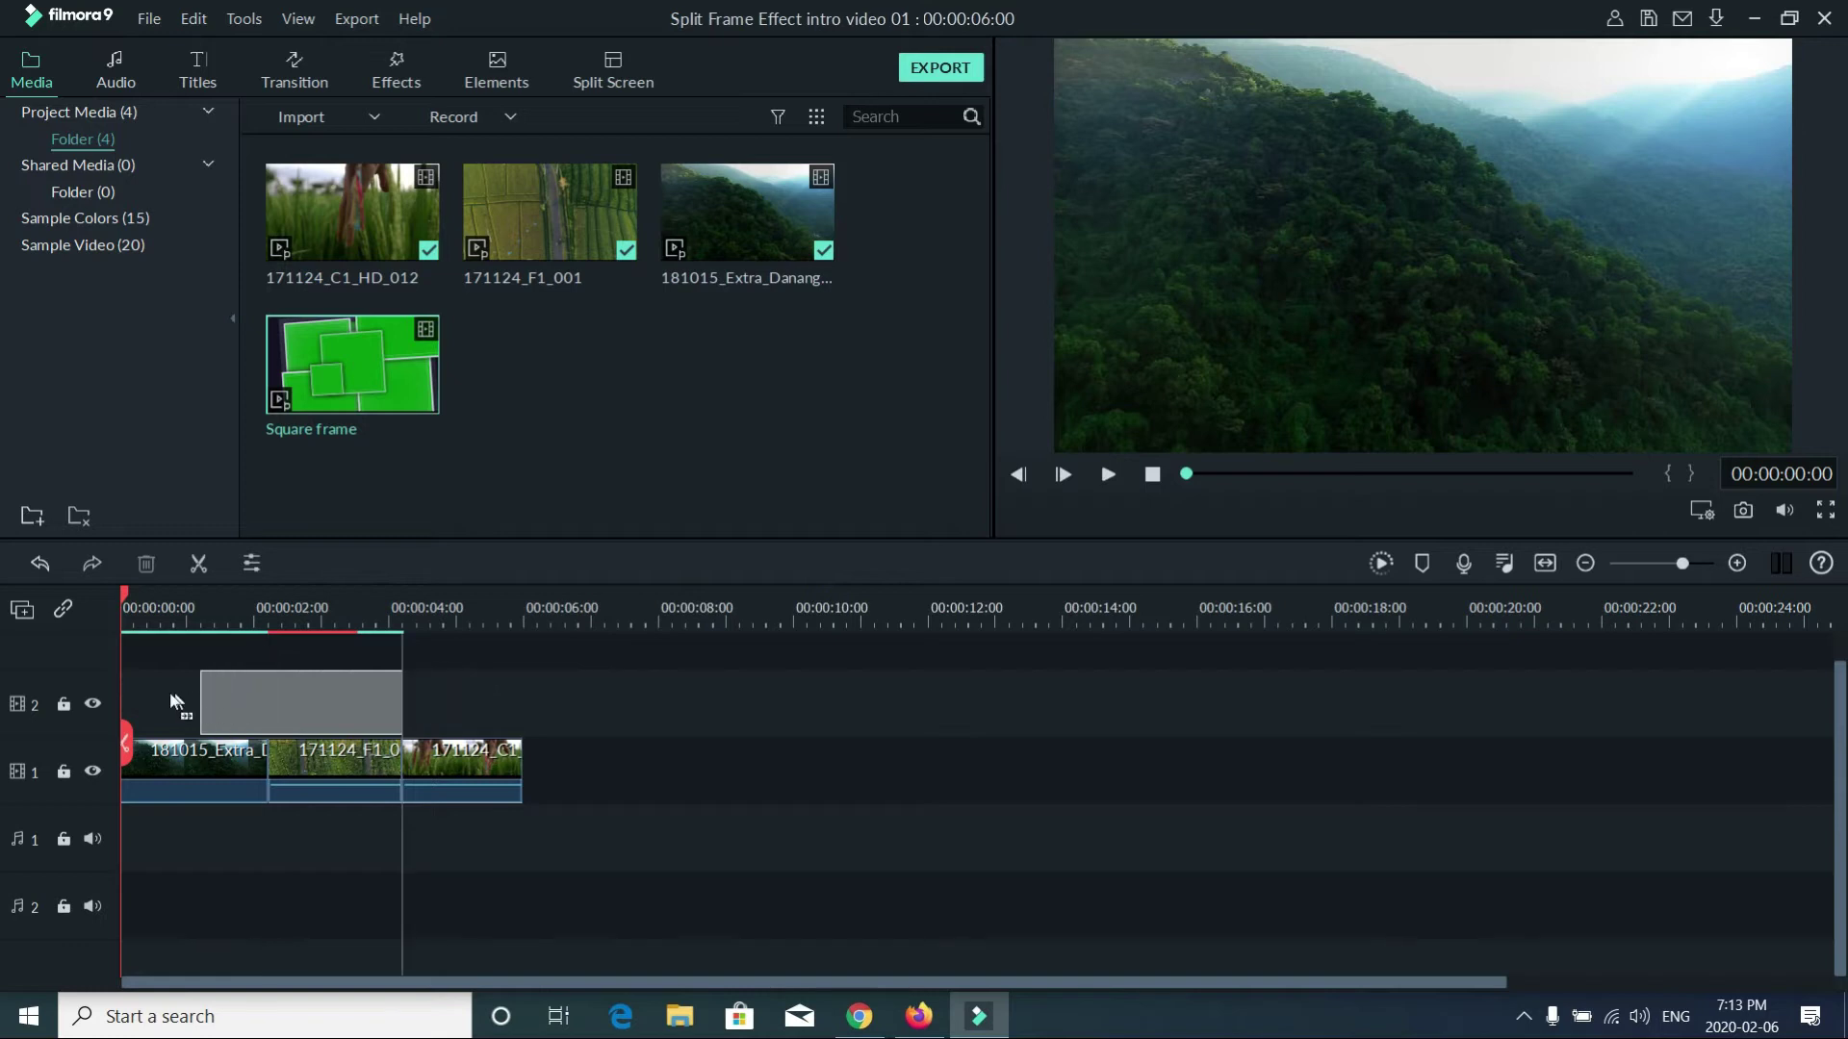
drag(174, 703, 148, 694)
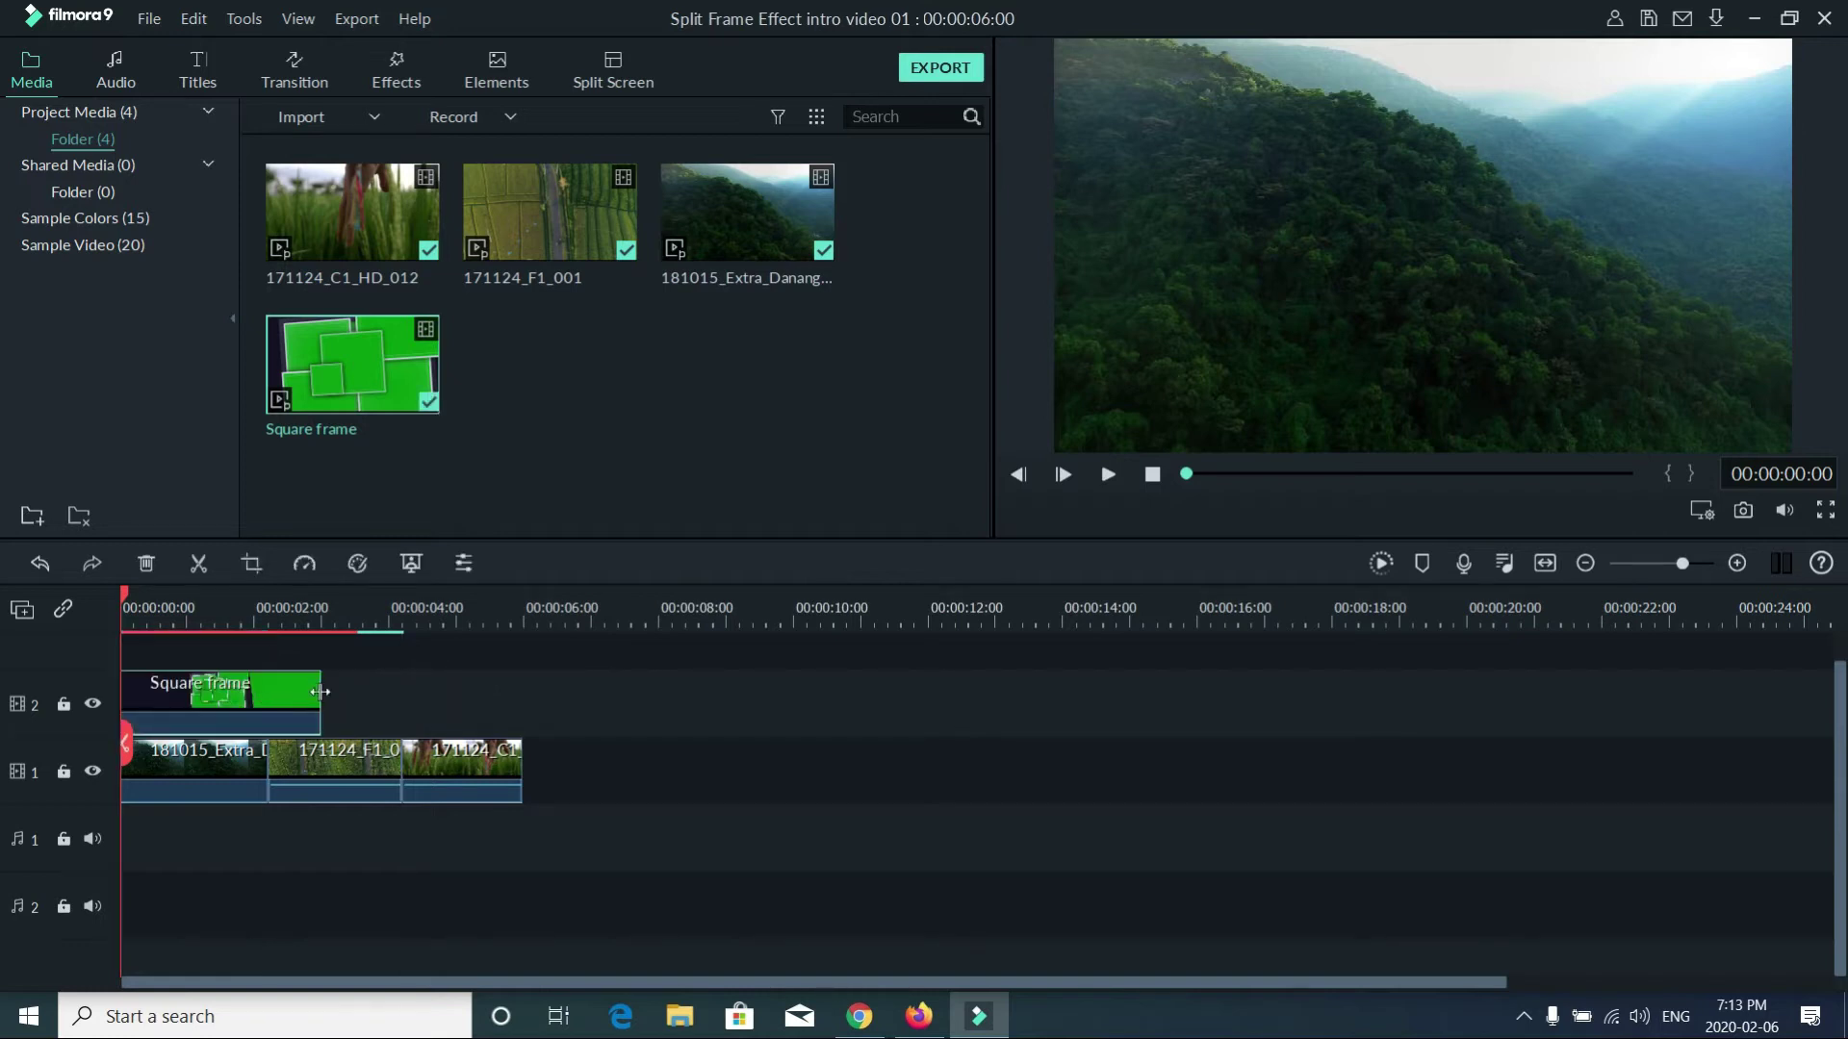
drag(320, 692, 221, 708)
drag(386, 397, 283, 722)
drag(468, 704, 360, 702)
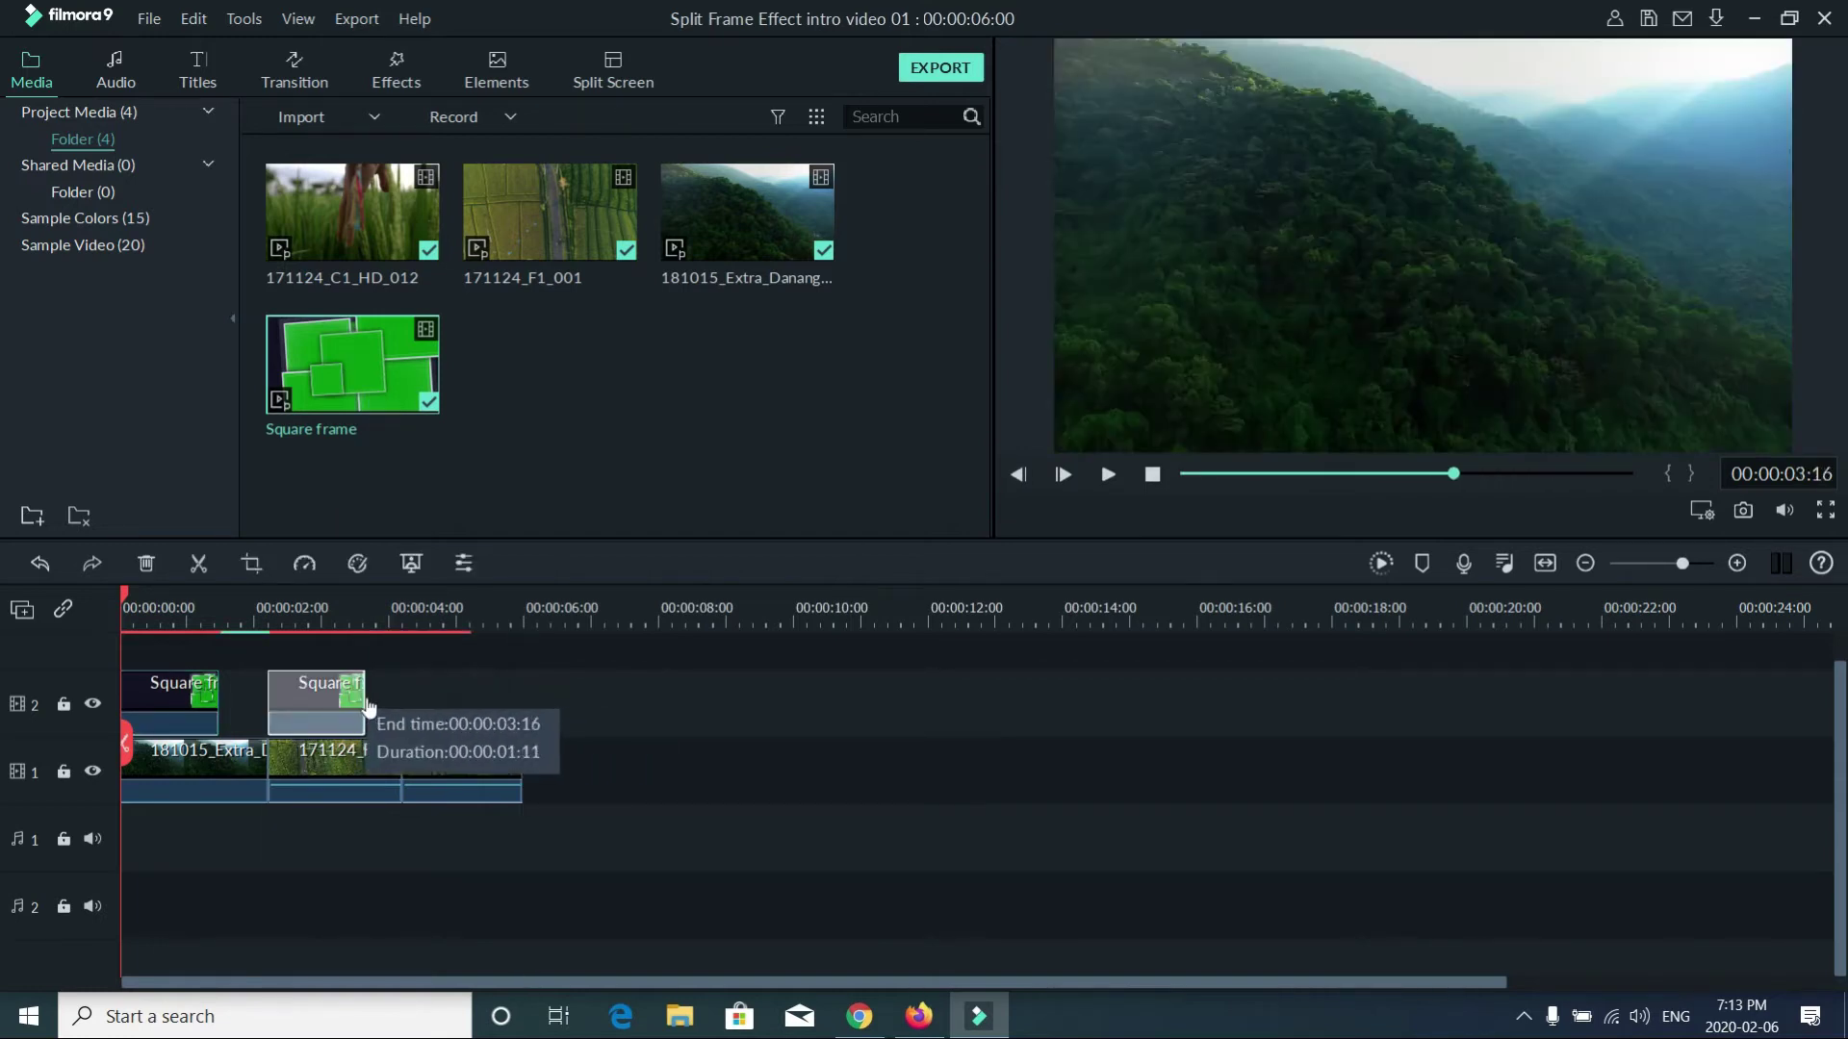
- Add a third trimmed Square frame and extend the grass clip to about eight seconds
mouse_move(395, 383)
mouse_down()
mouse_move(472, 684)
mouse_move(420, 705)
mouse_up()
drag(601, 708, 487, 708)
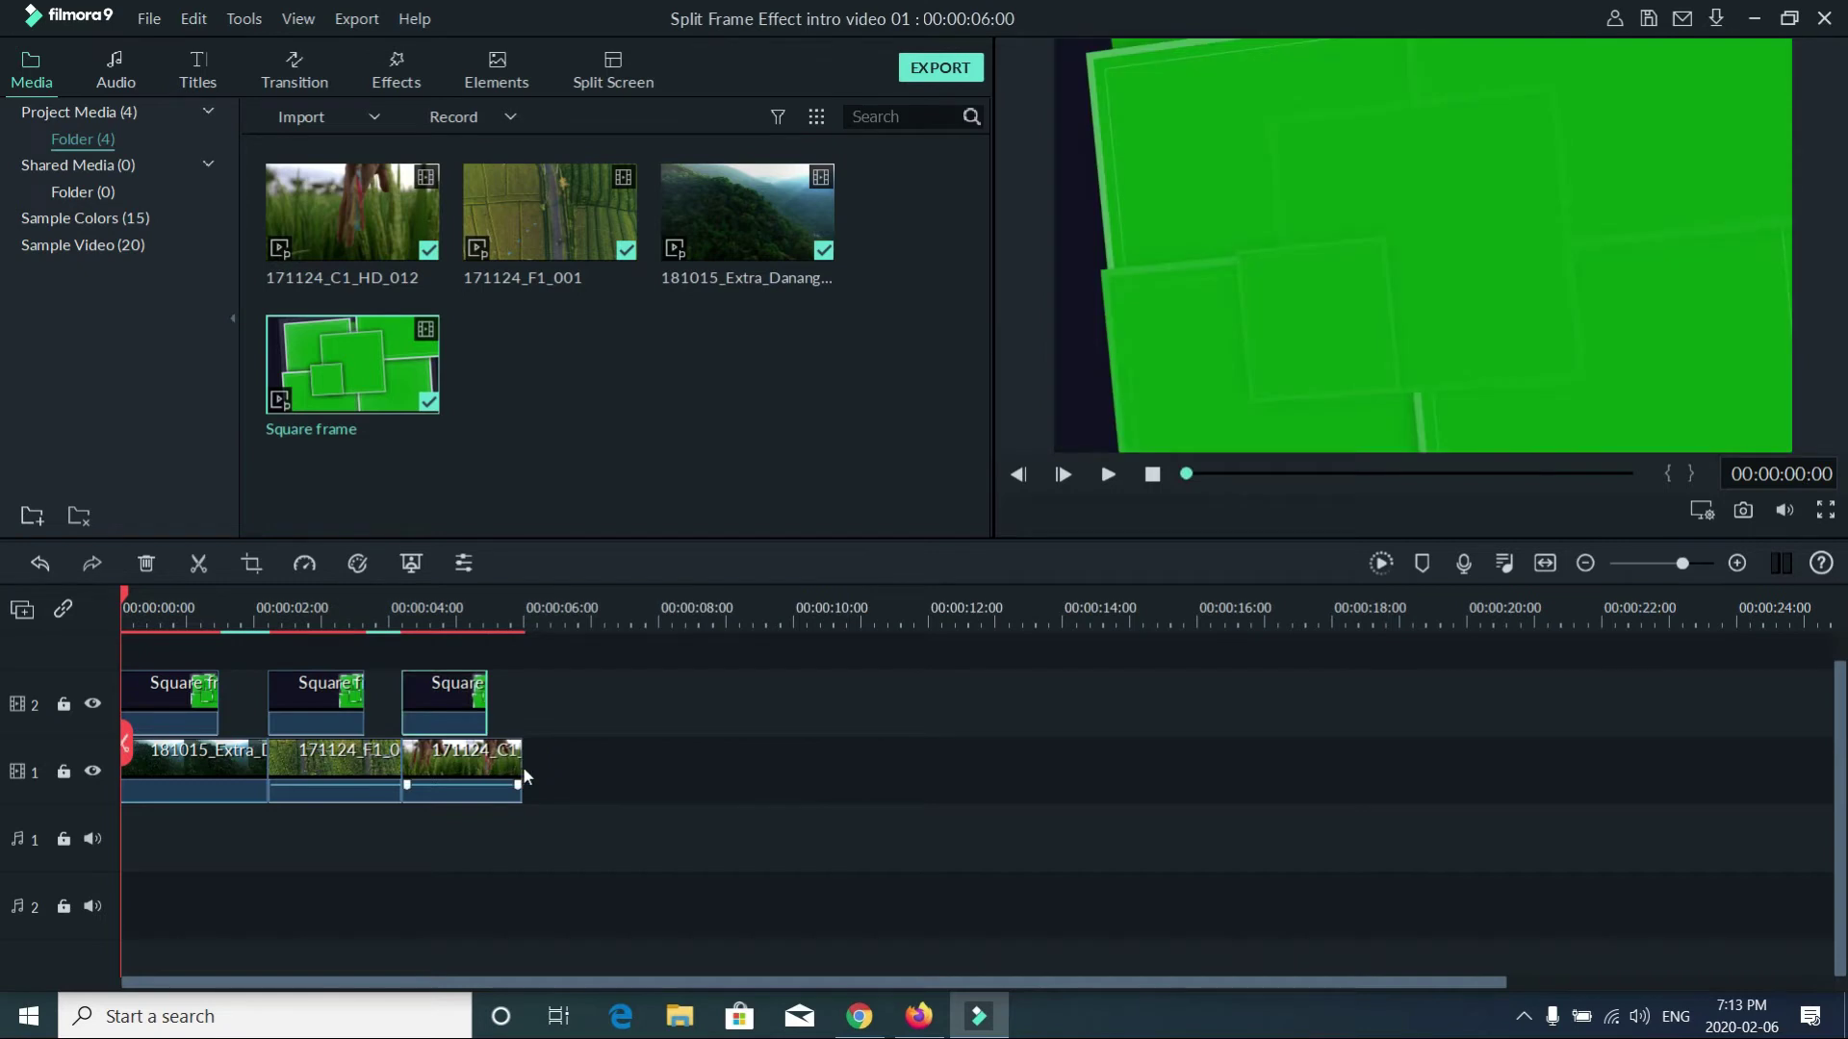
click(515, 776)
drag(519, 765, 664, 765)
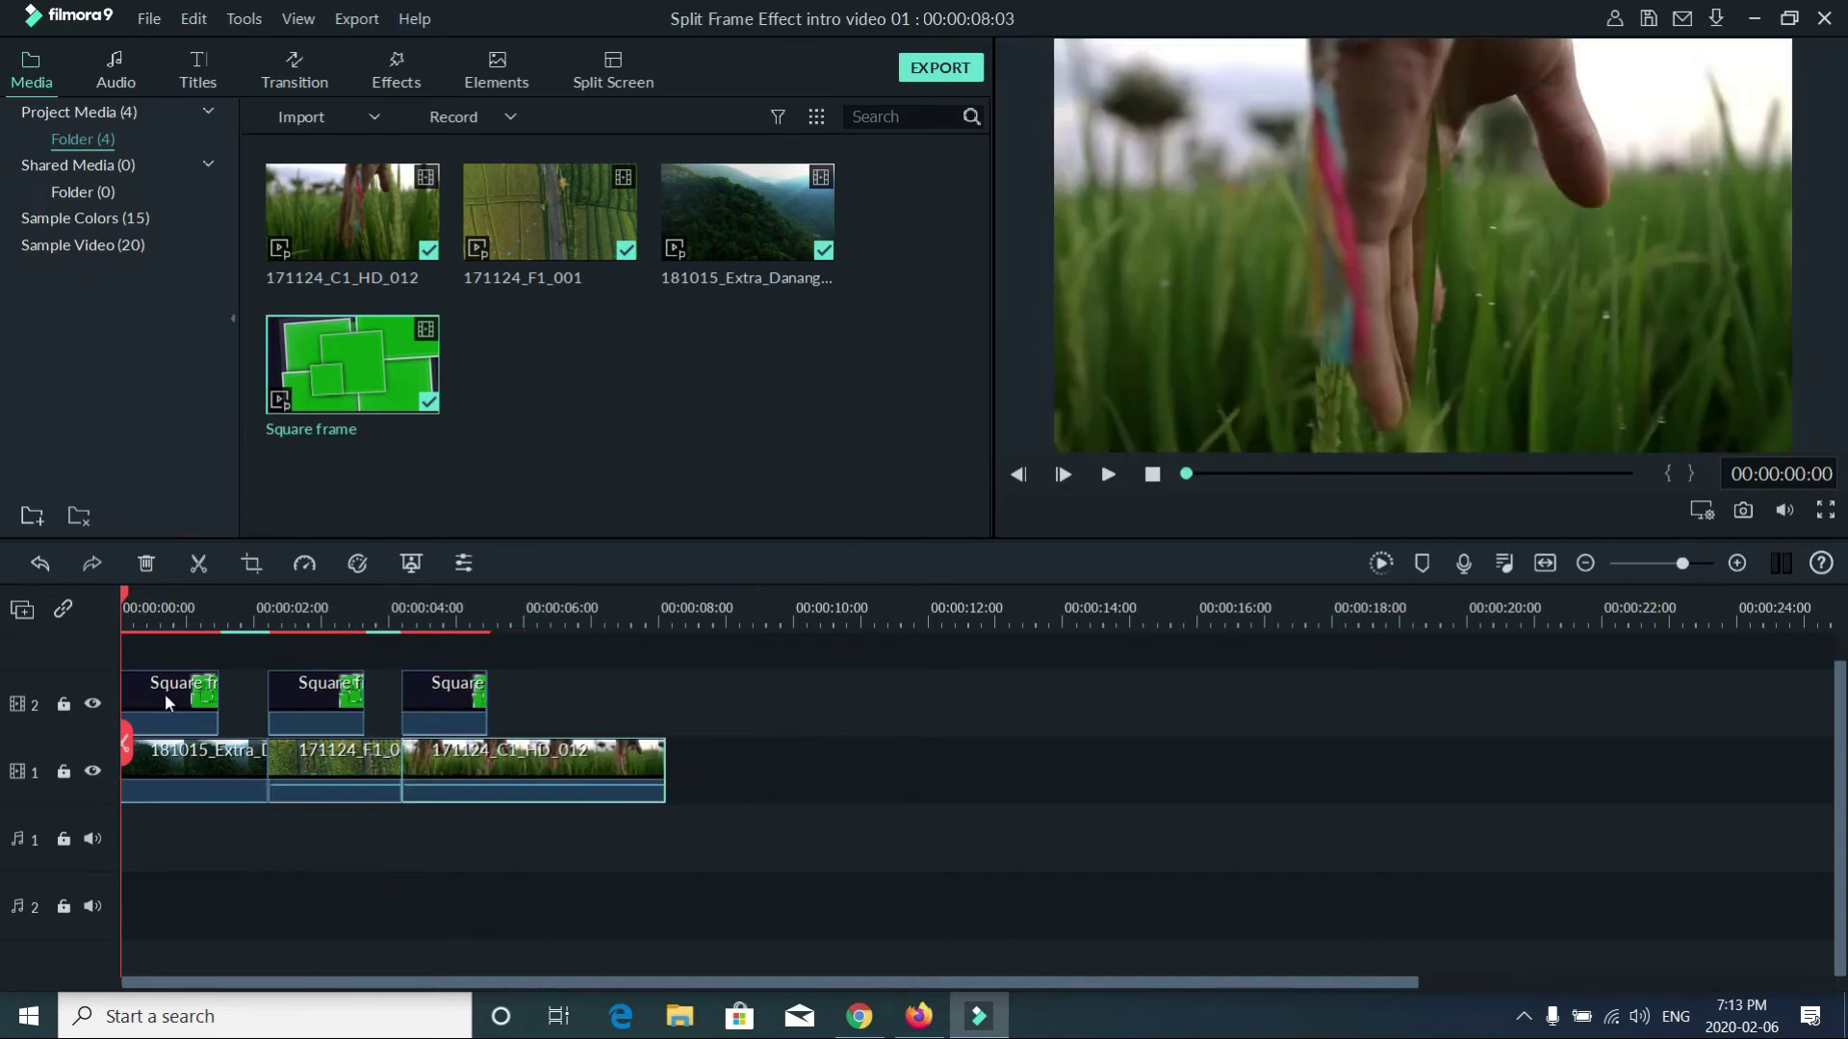
- Chroma-key the first Square frame clip with Offset 5, then play the timeline
click(163, 693)
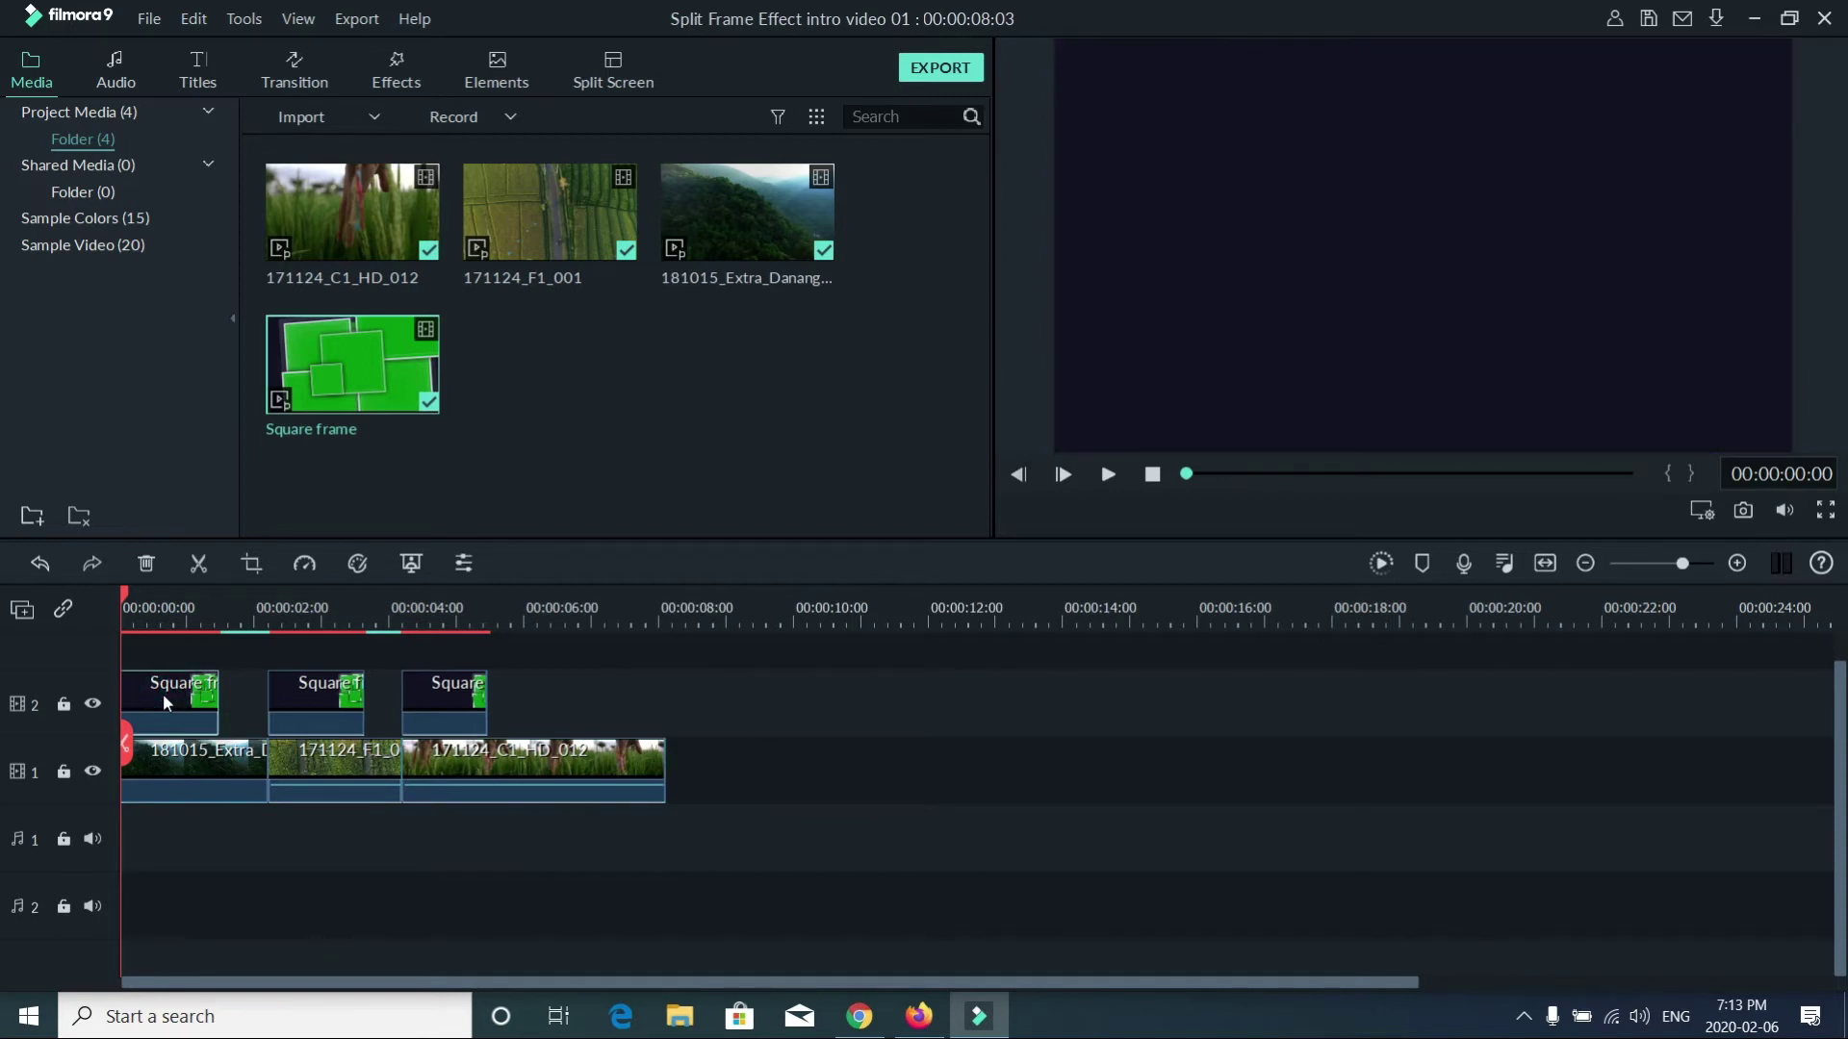
right_click(163, 693)
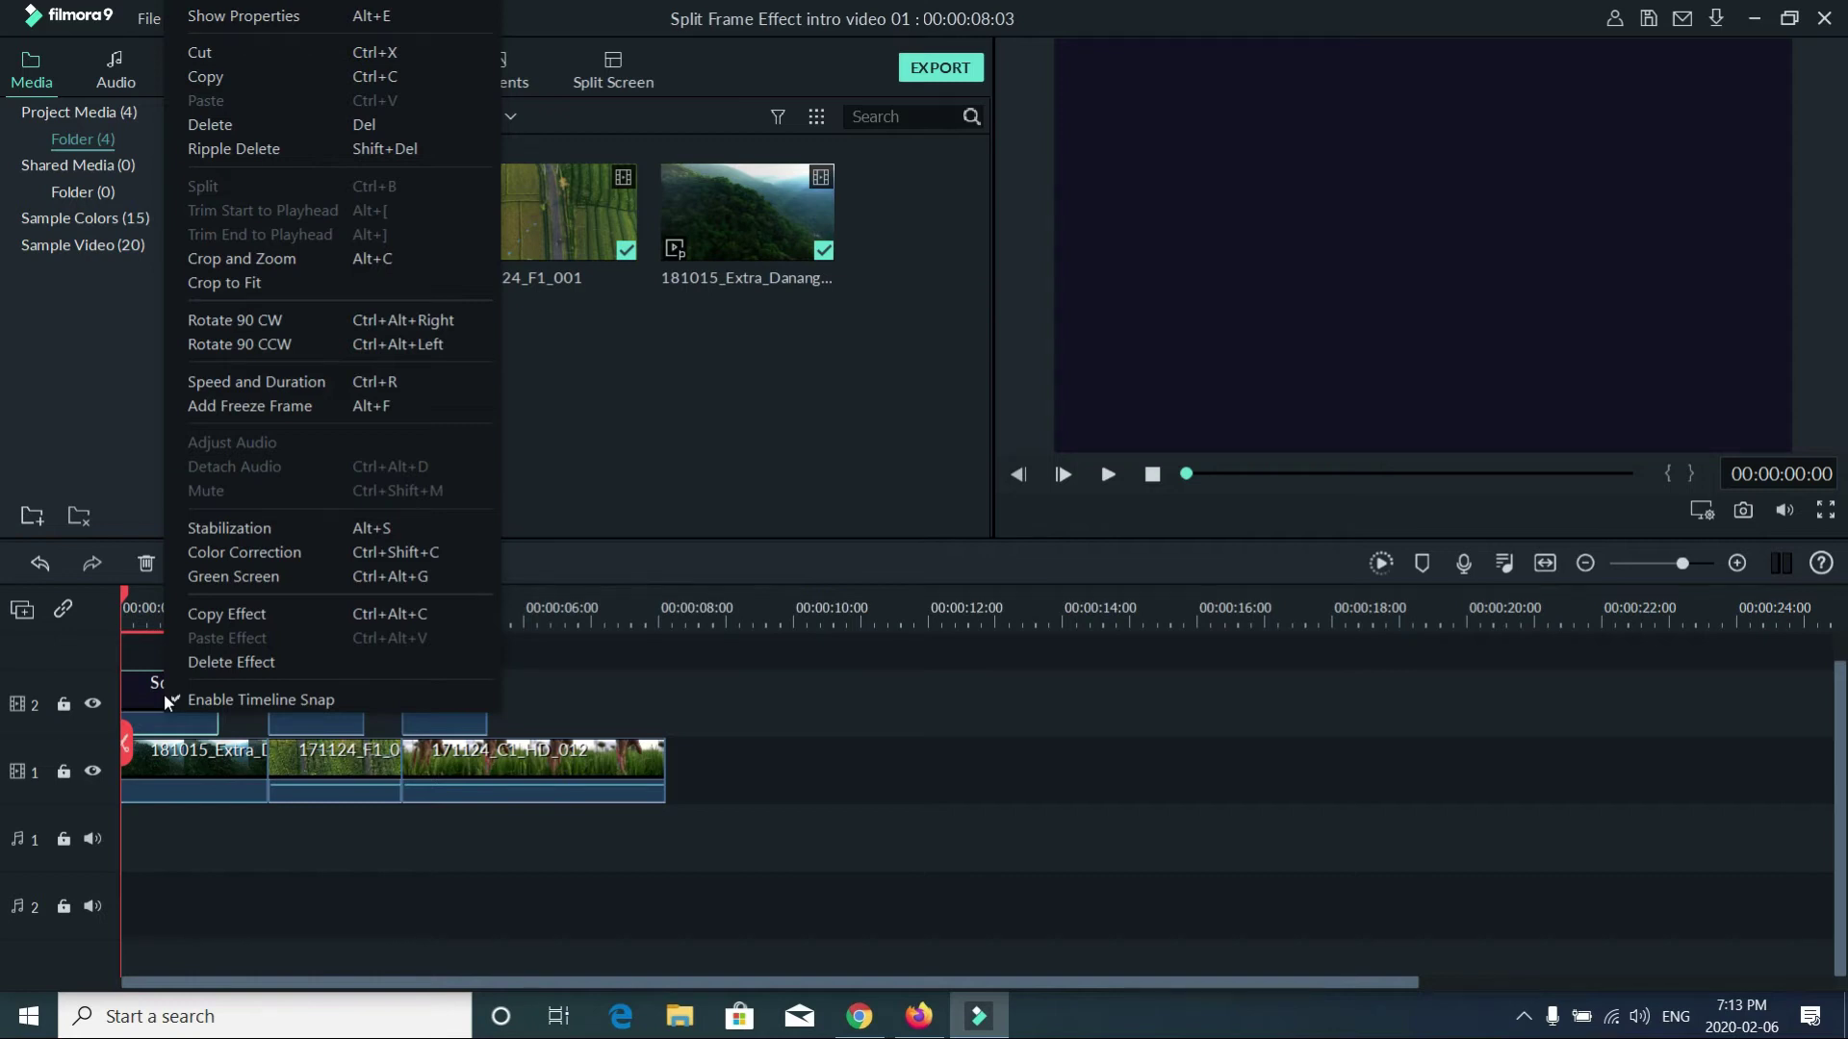
click(238, 576)
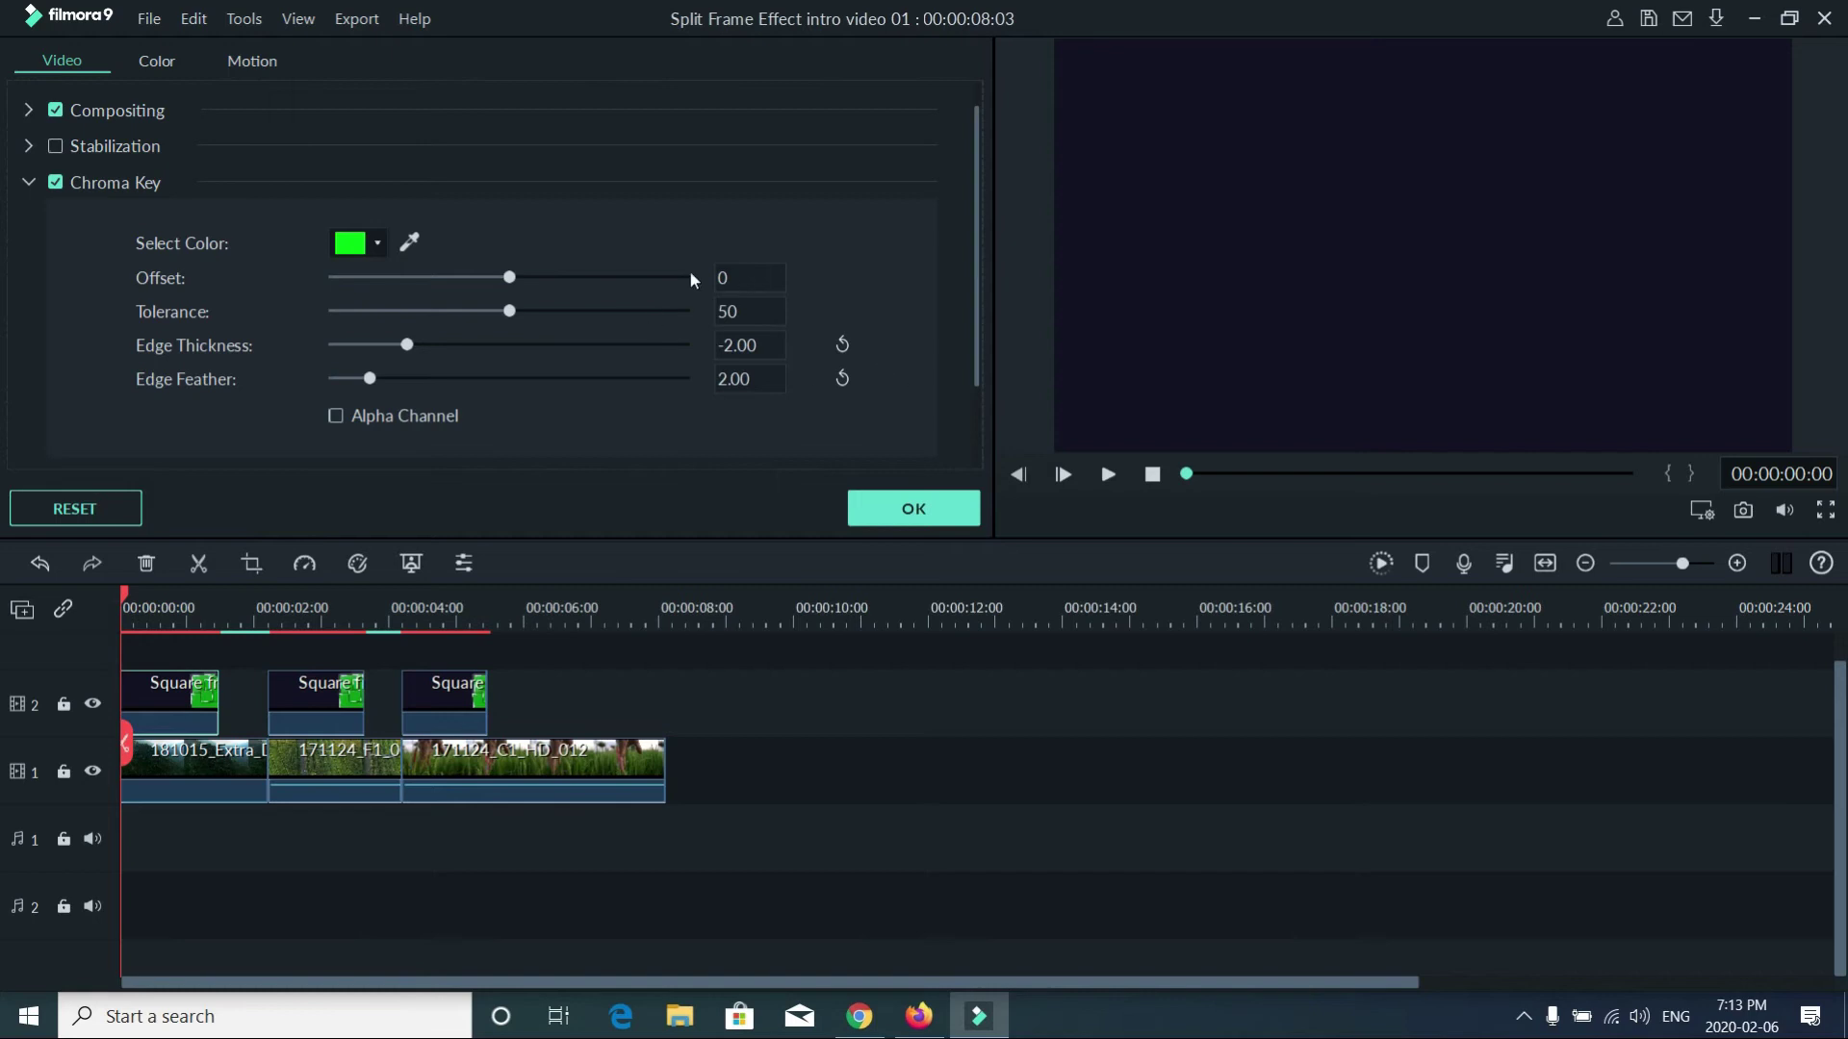
click(731, 282)
text(5)
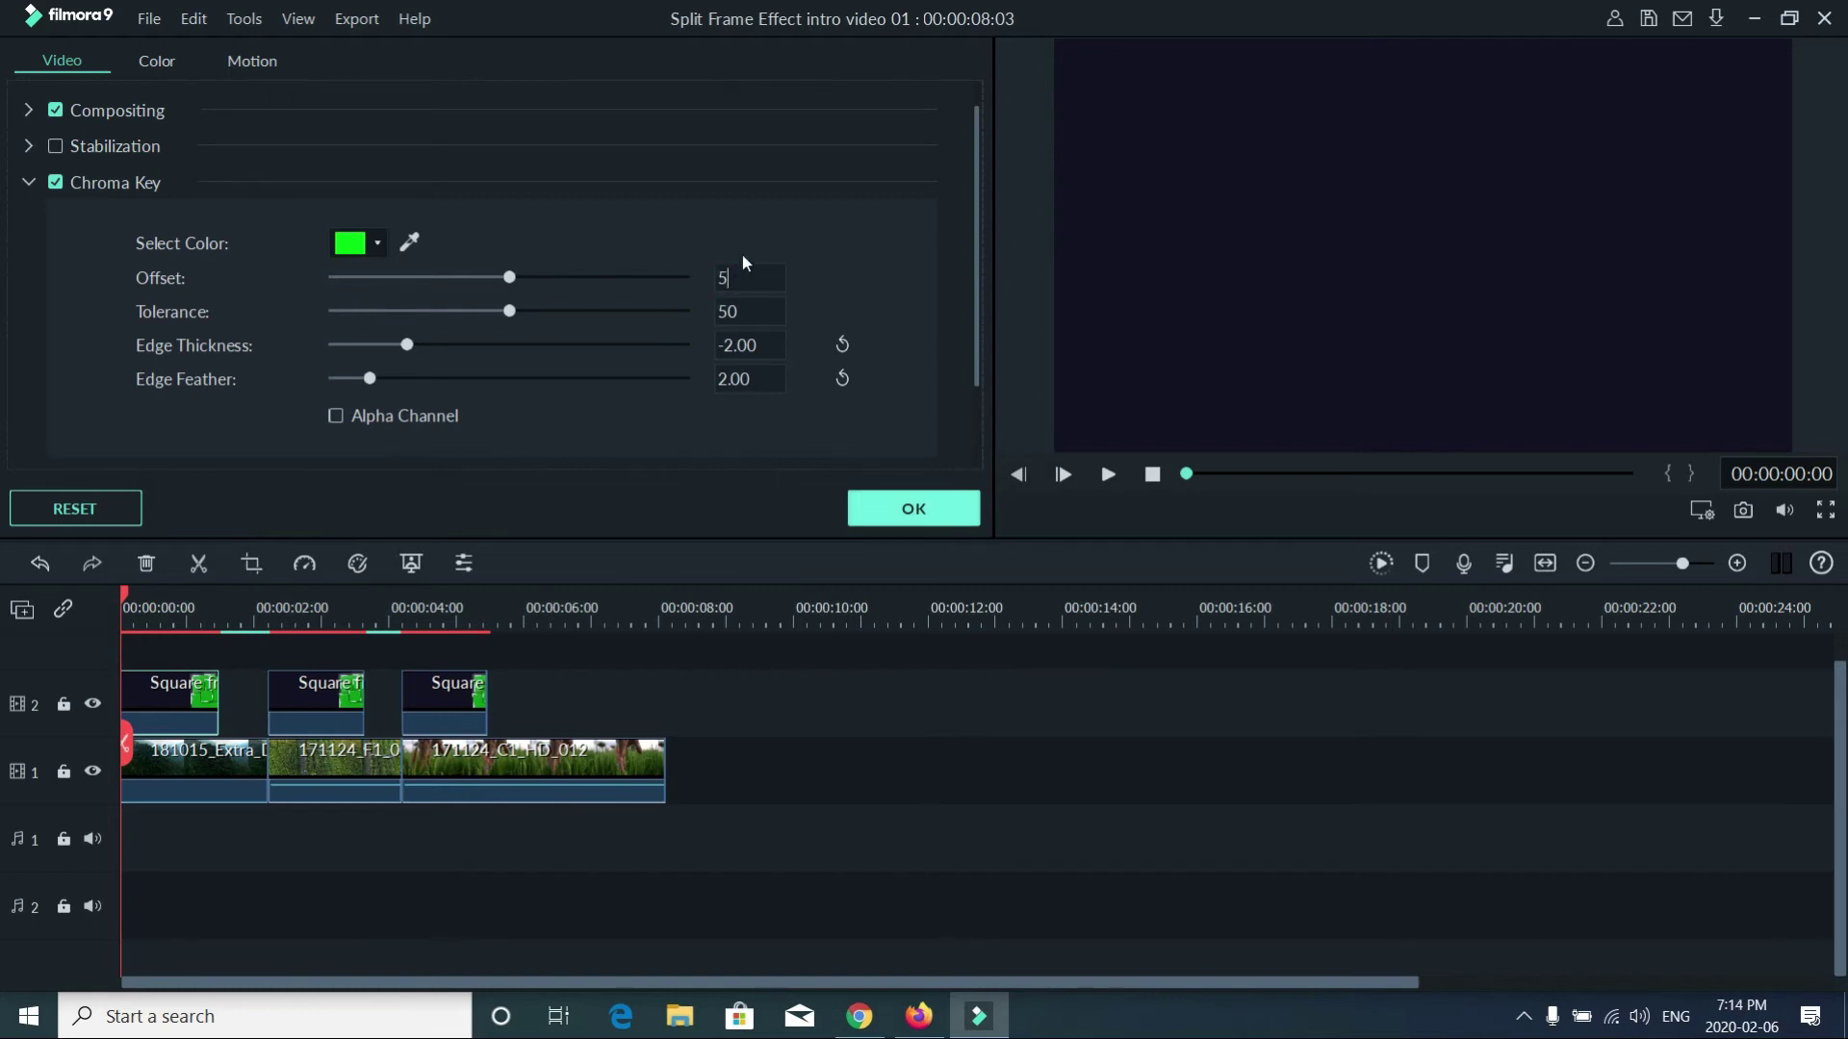
key(Return)
click(902, 509)
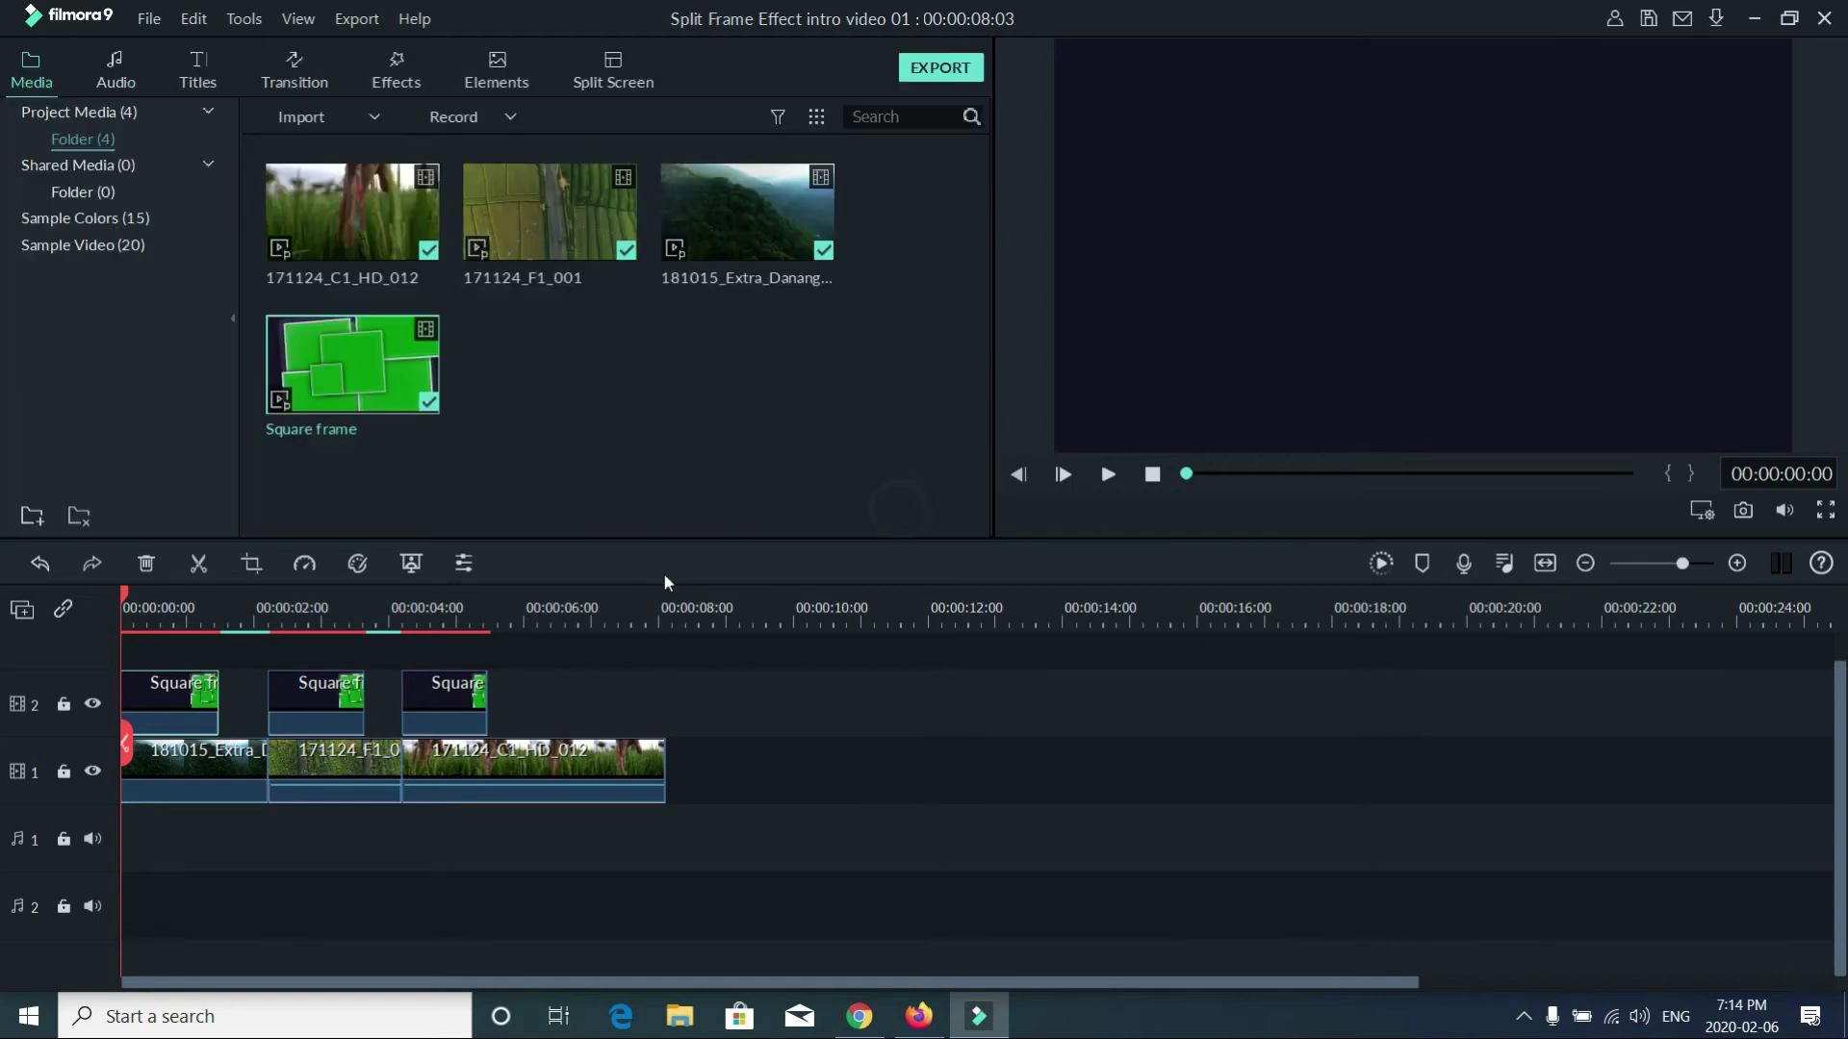
click(1107, 474)
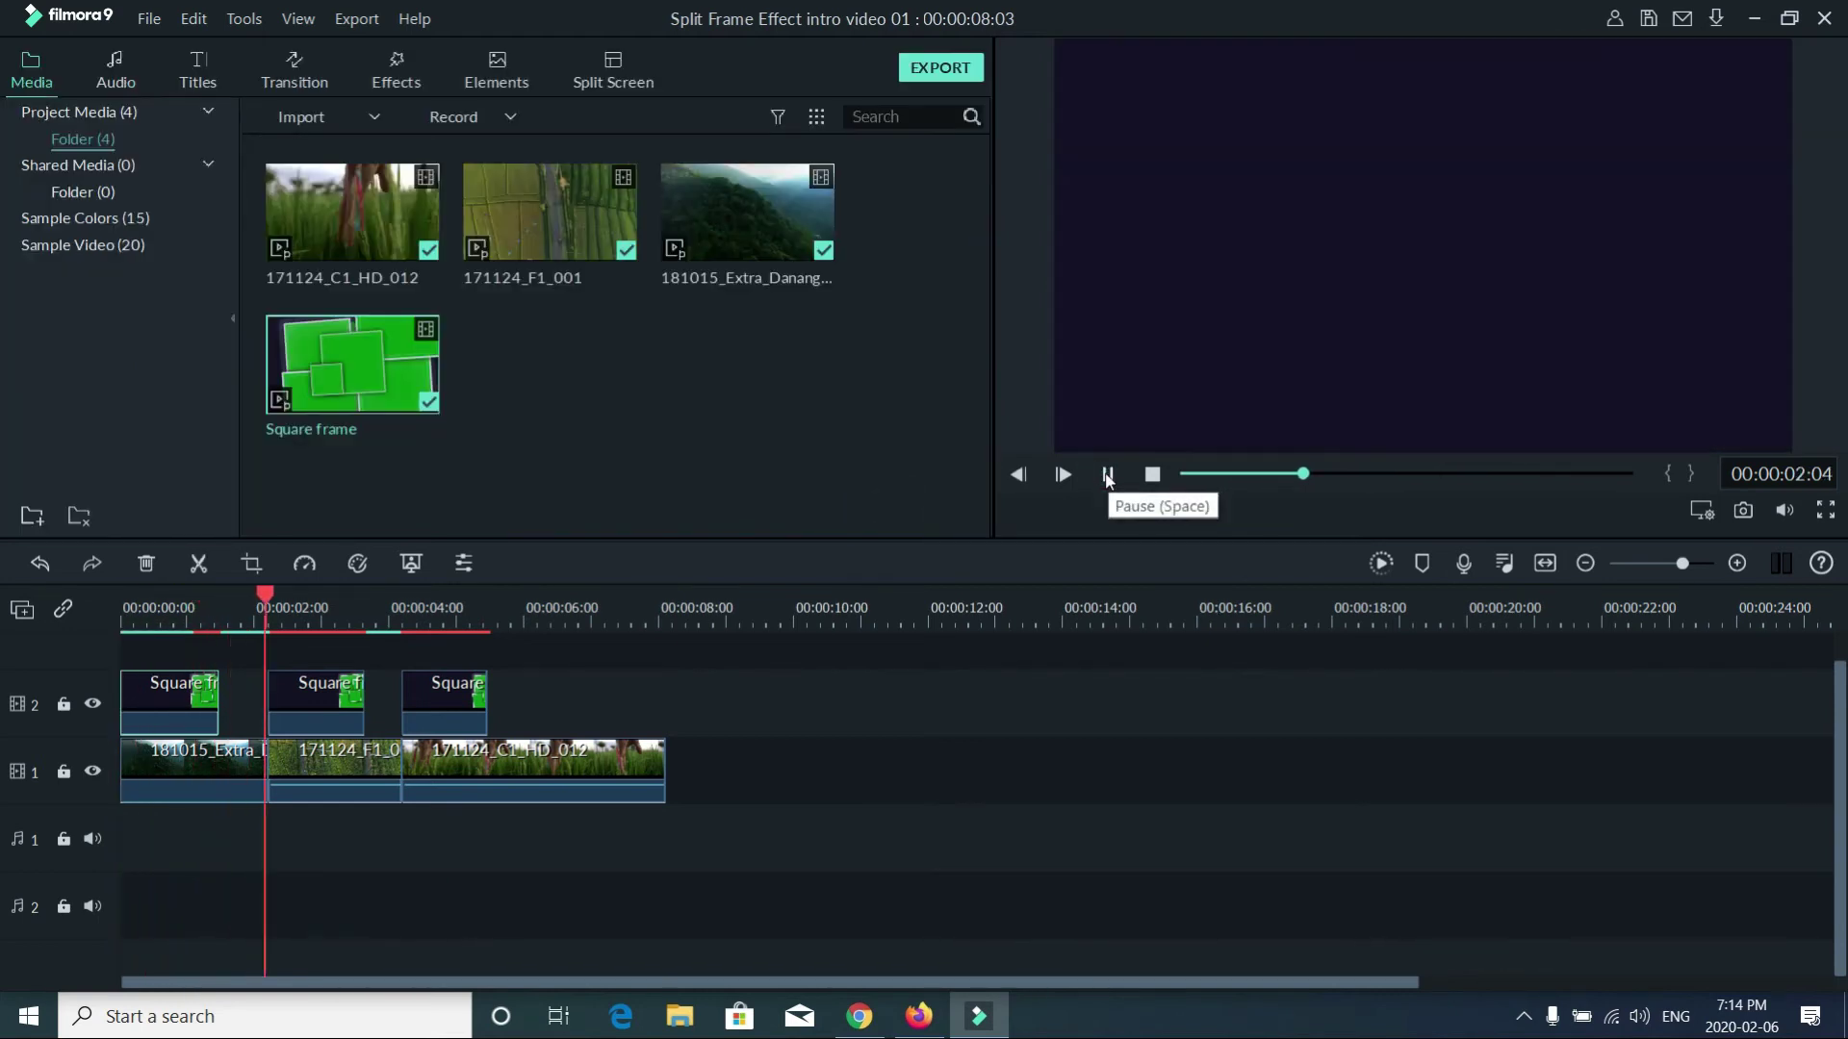
- Pause playback and chroma-key the second Square frame clip with Offset 5
click(1107, 473)
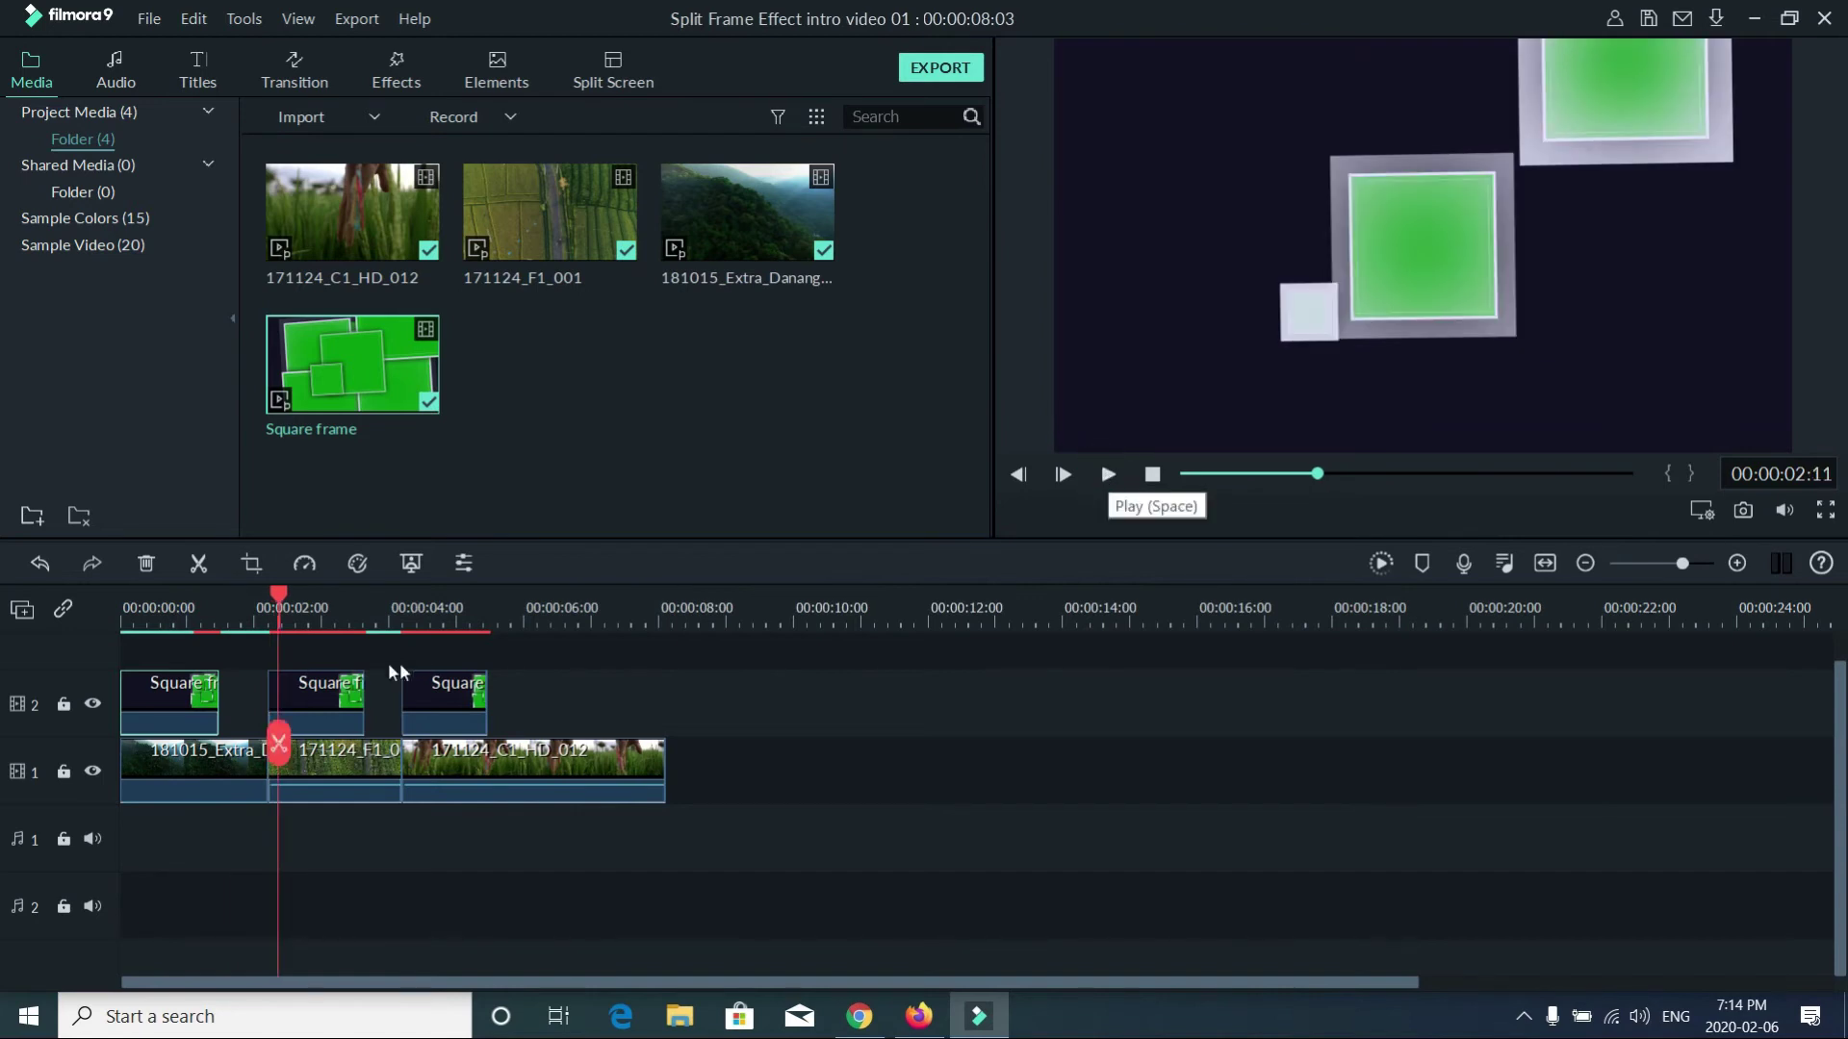
right_click(314, 703)
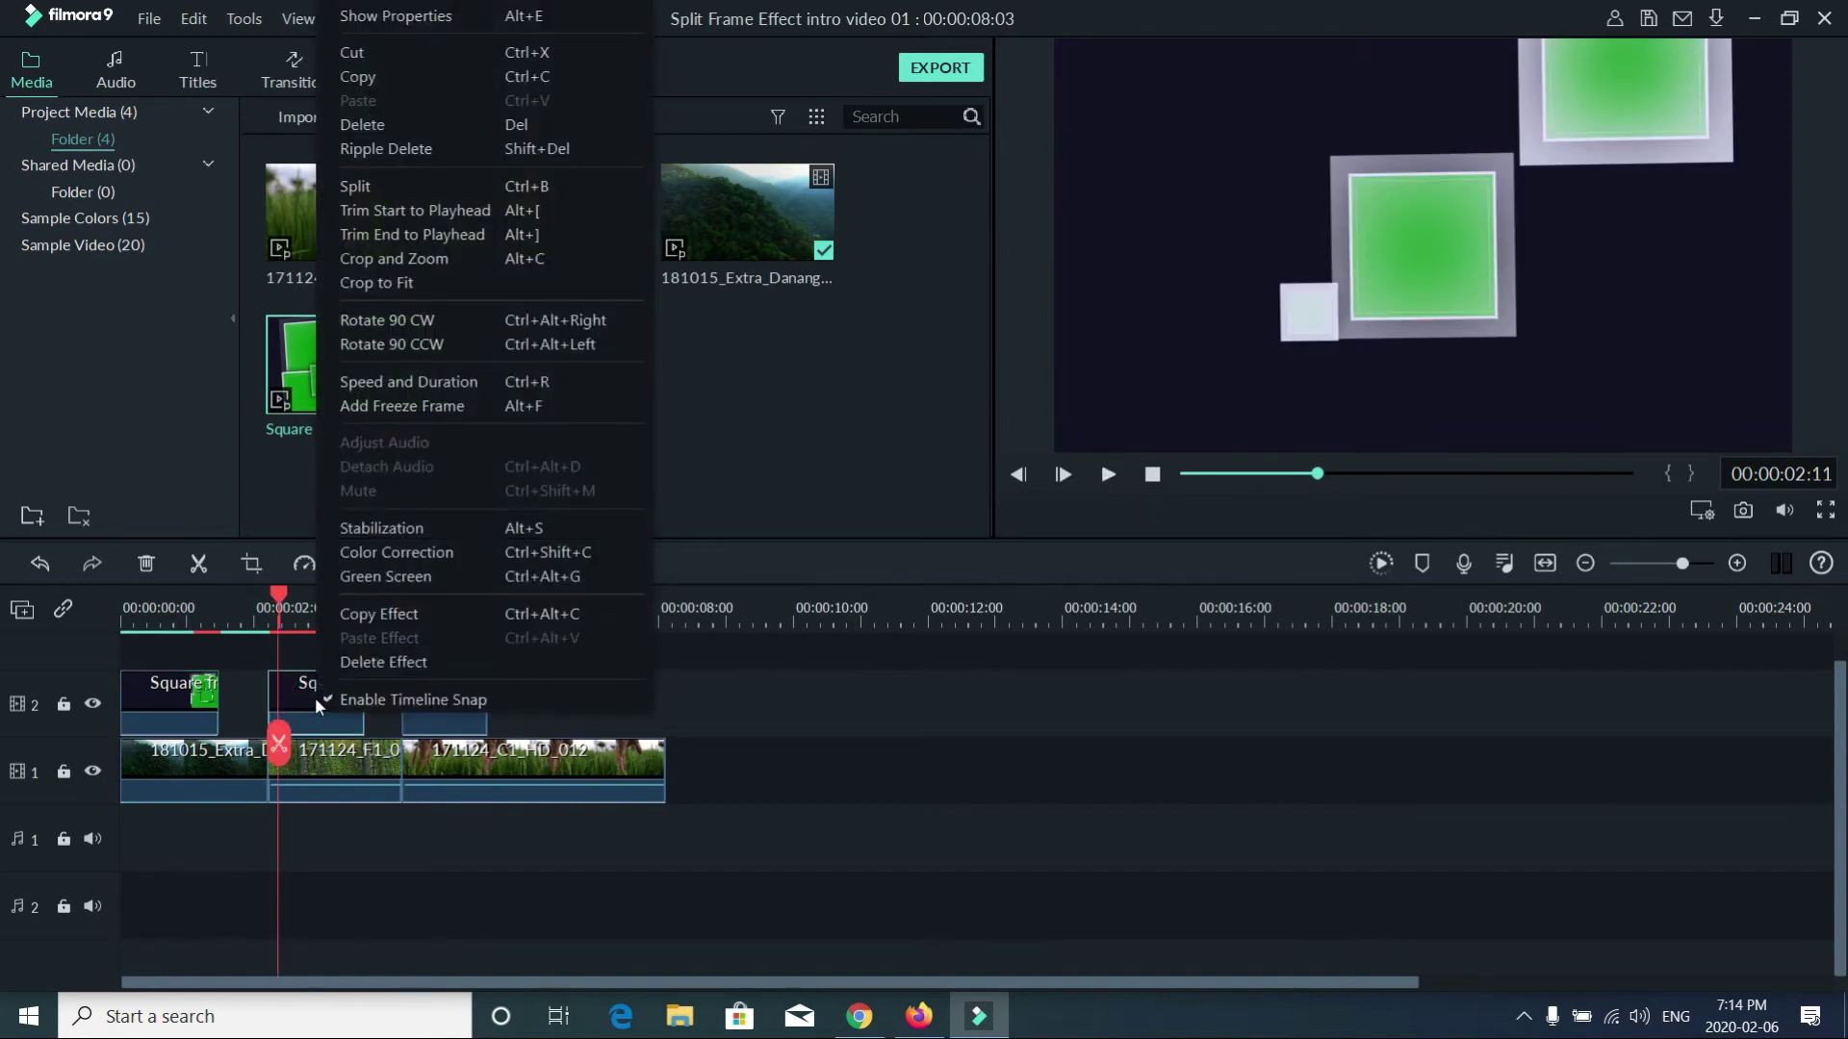
click(334, 579)
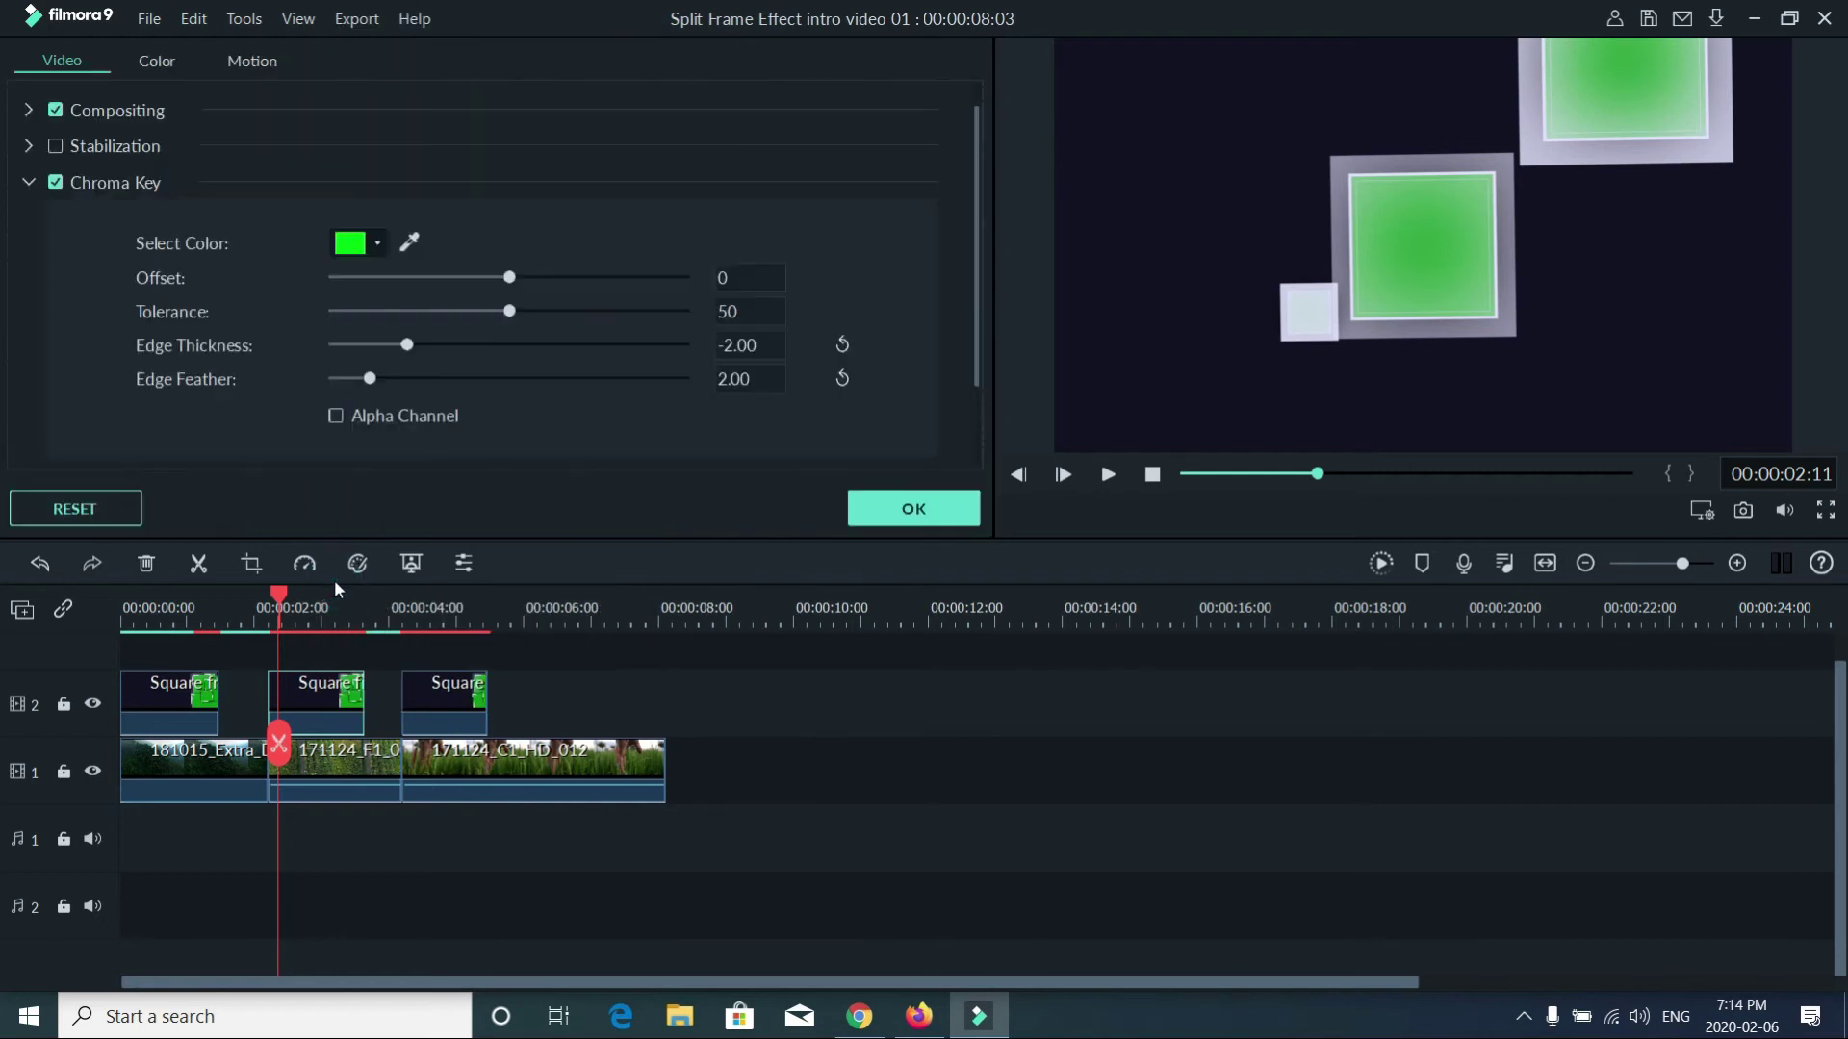
click(740, 277)
text(5)
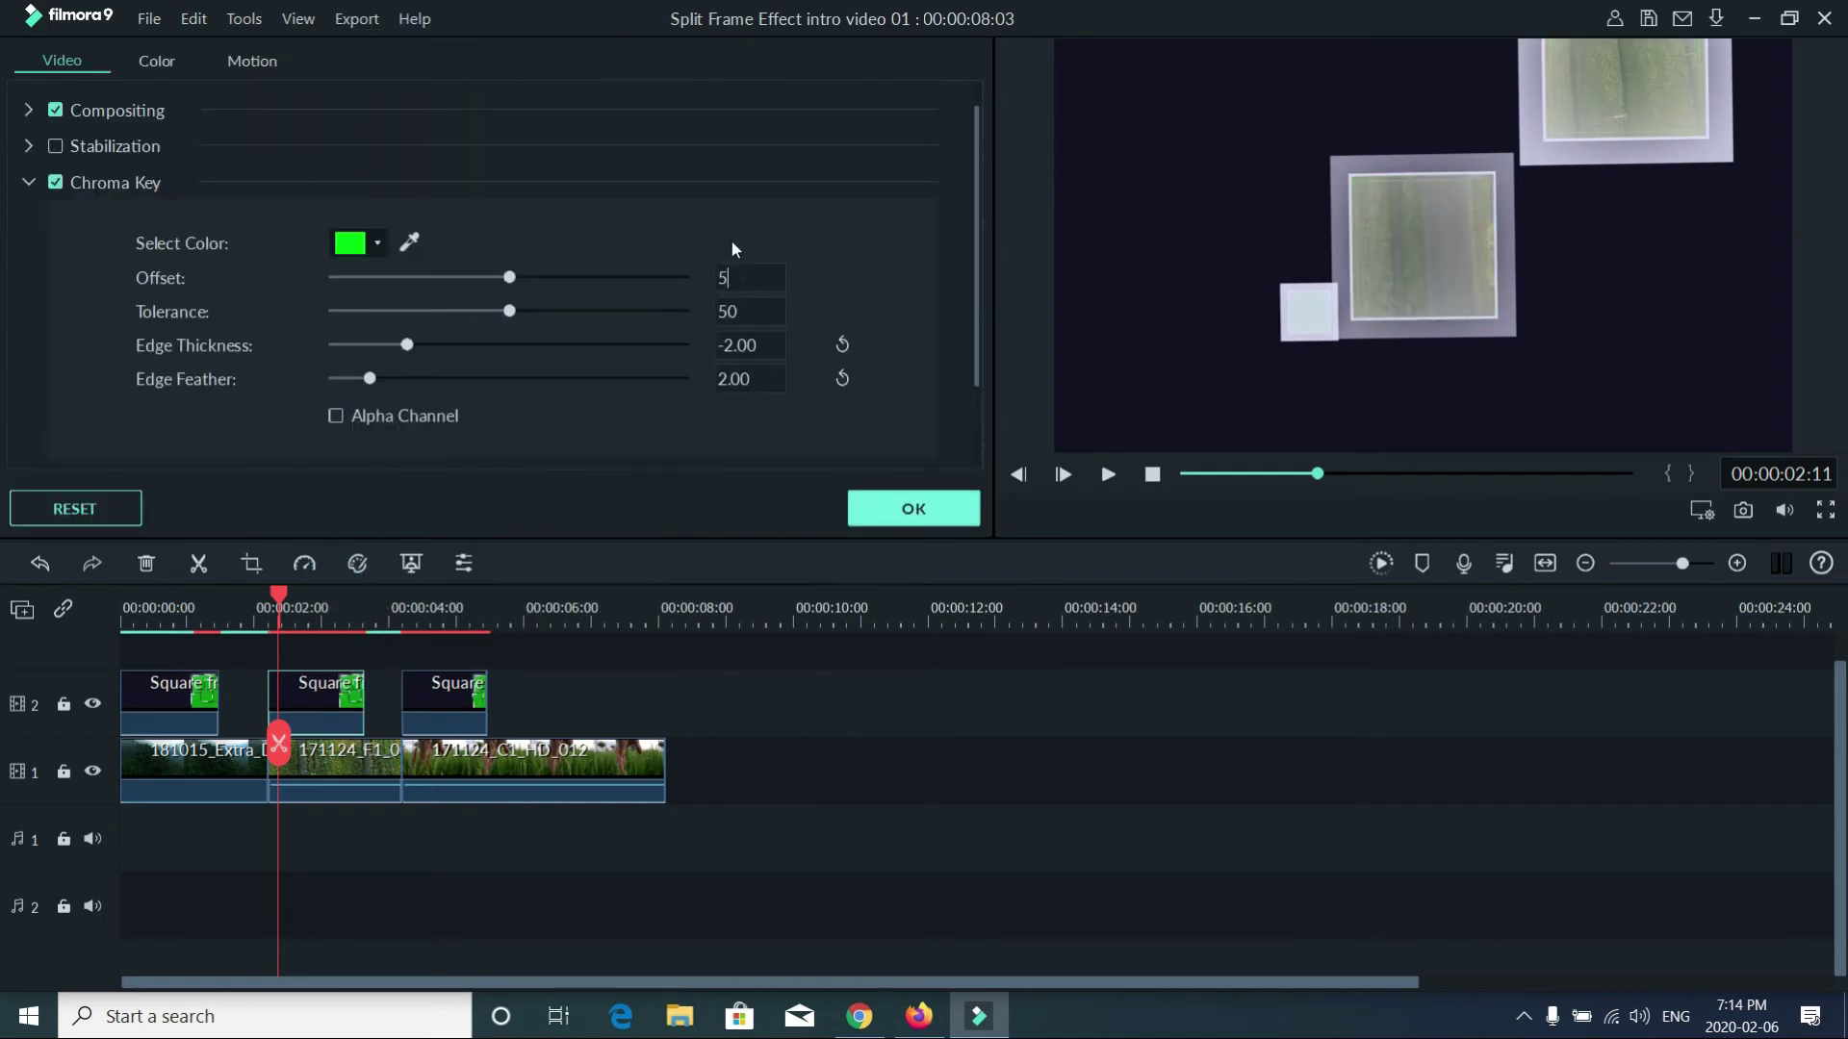
click(899, 507)
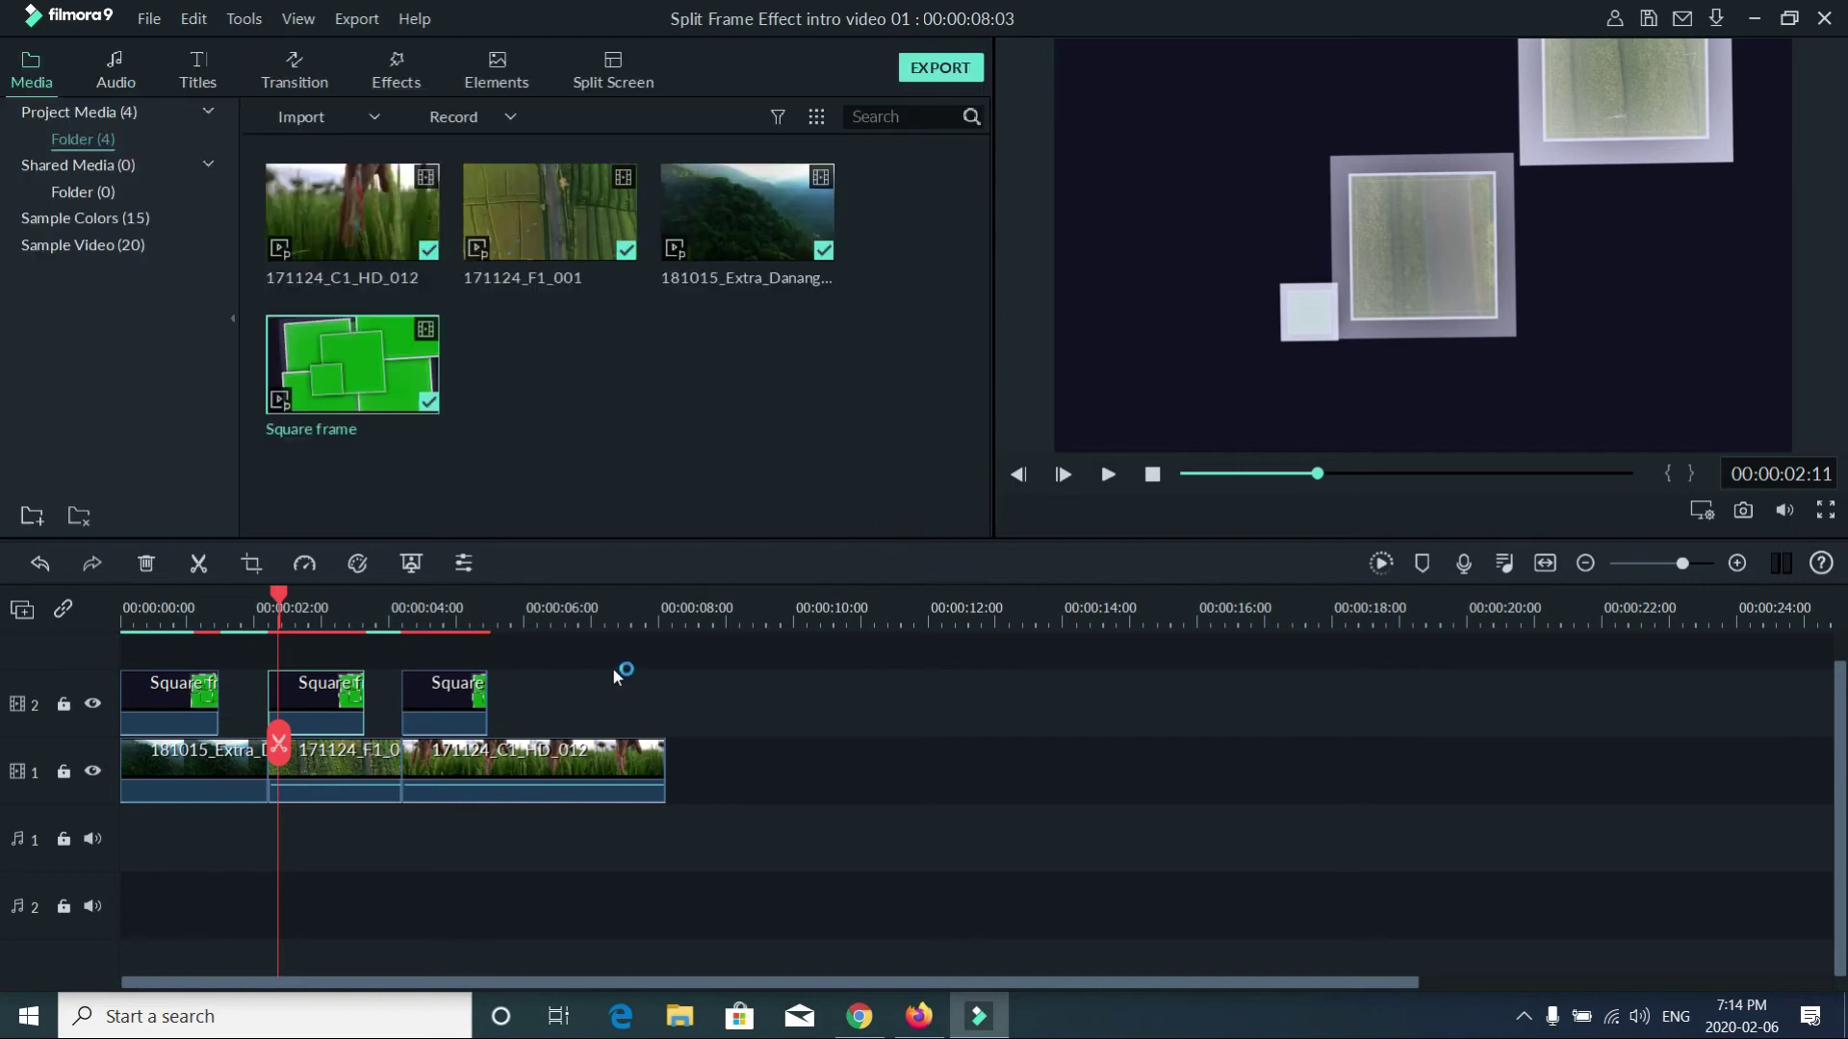
- Chroma-key the third Square frame clip with Offset 5
right_click(456, 696)
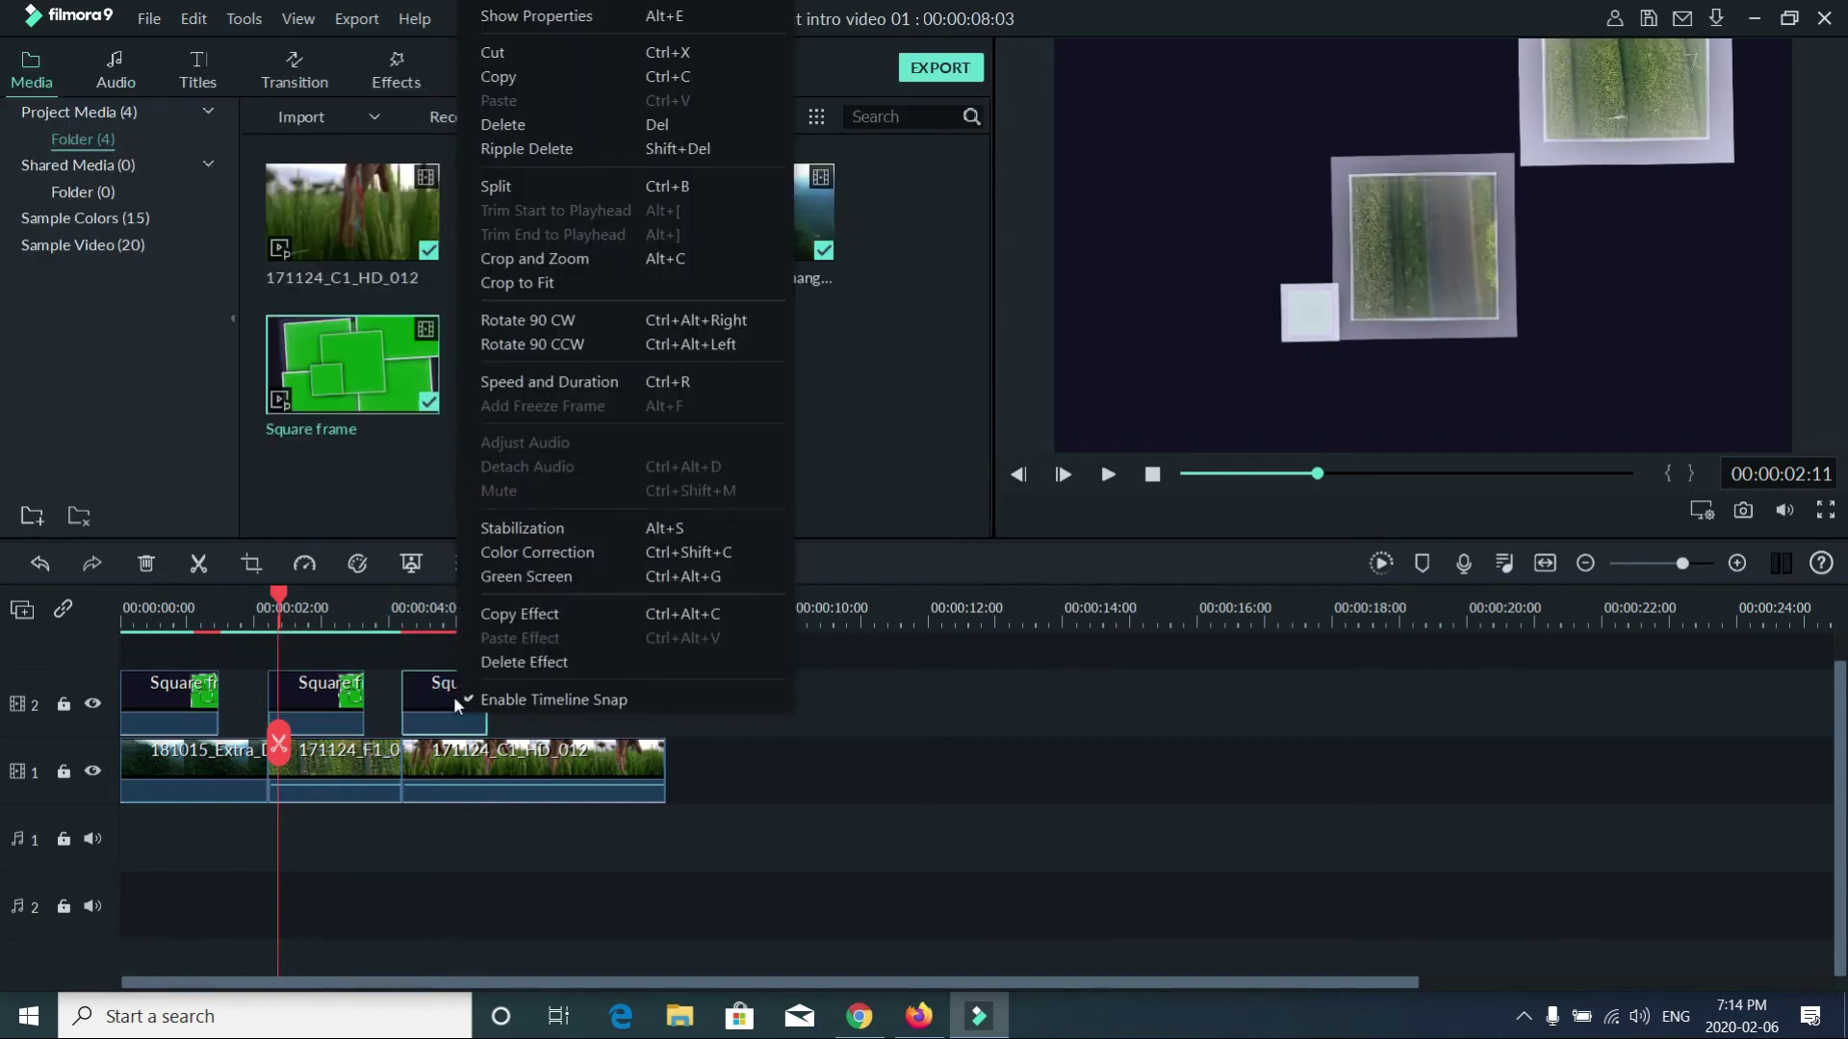
click(432, 620)
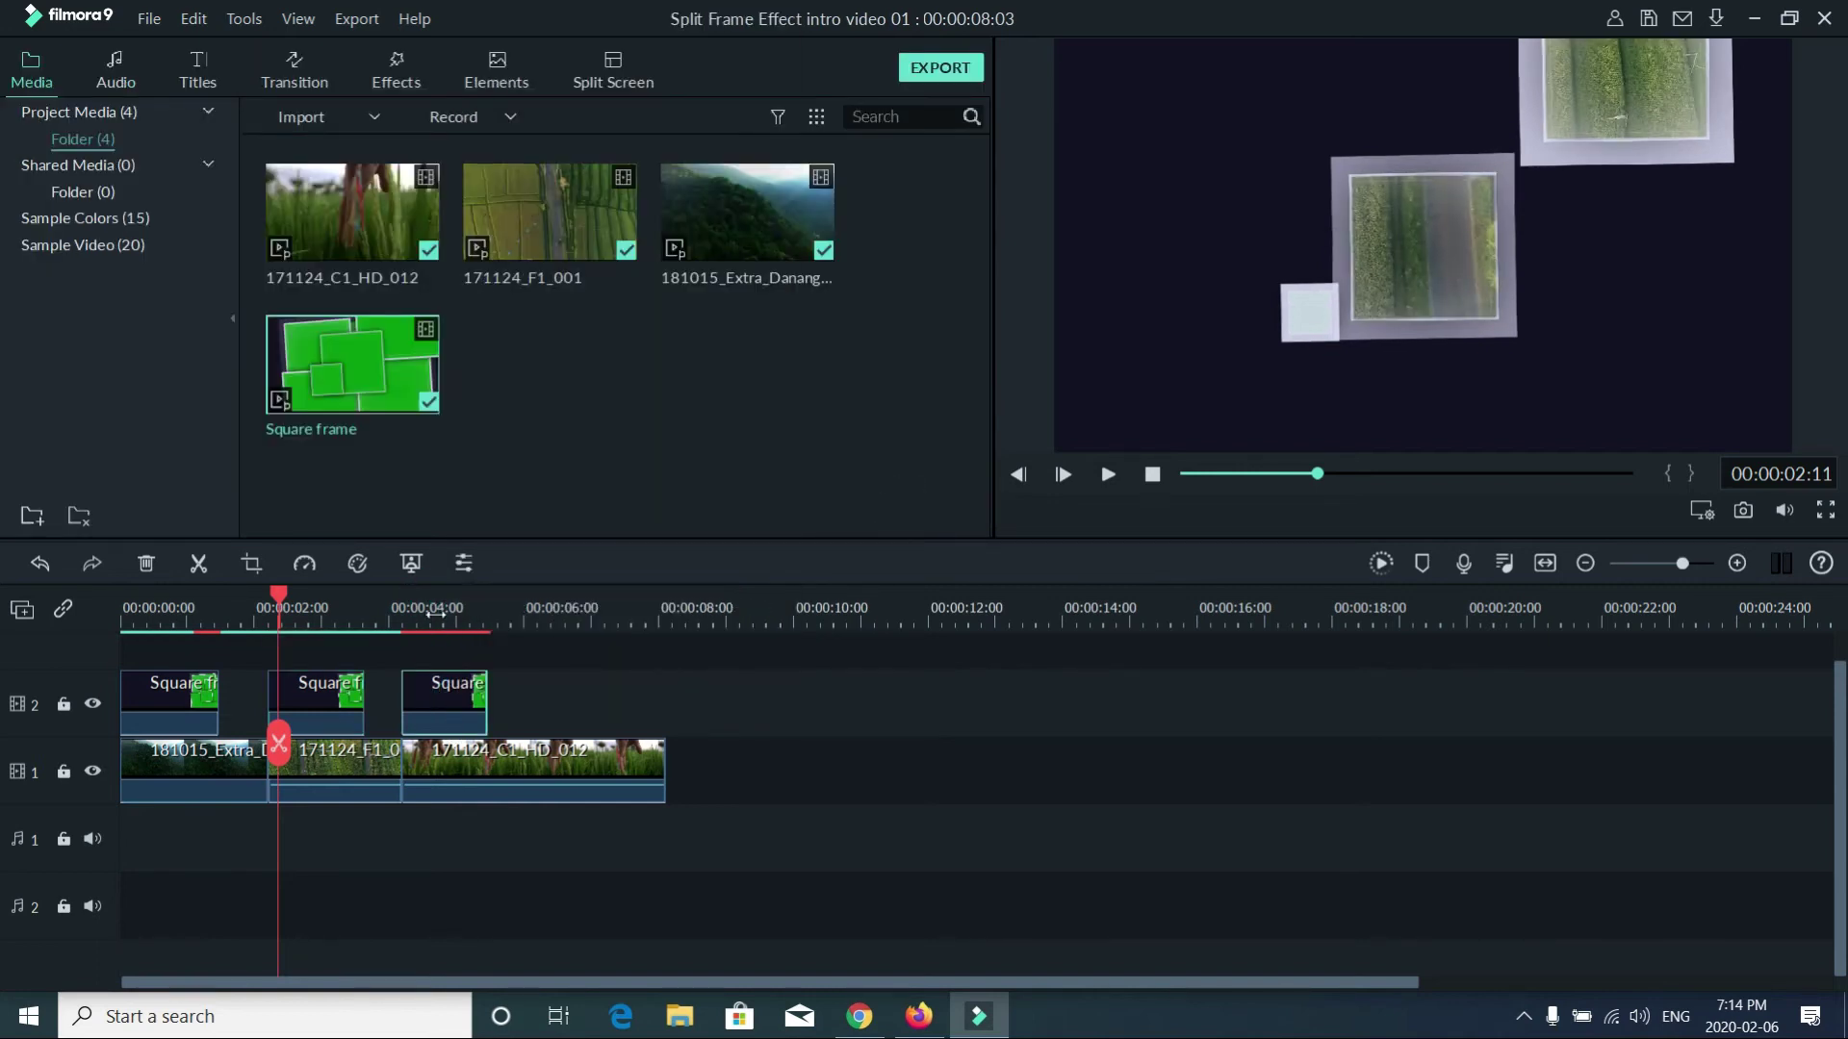
click(434, 614)
right_click(452, 692)
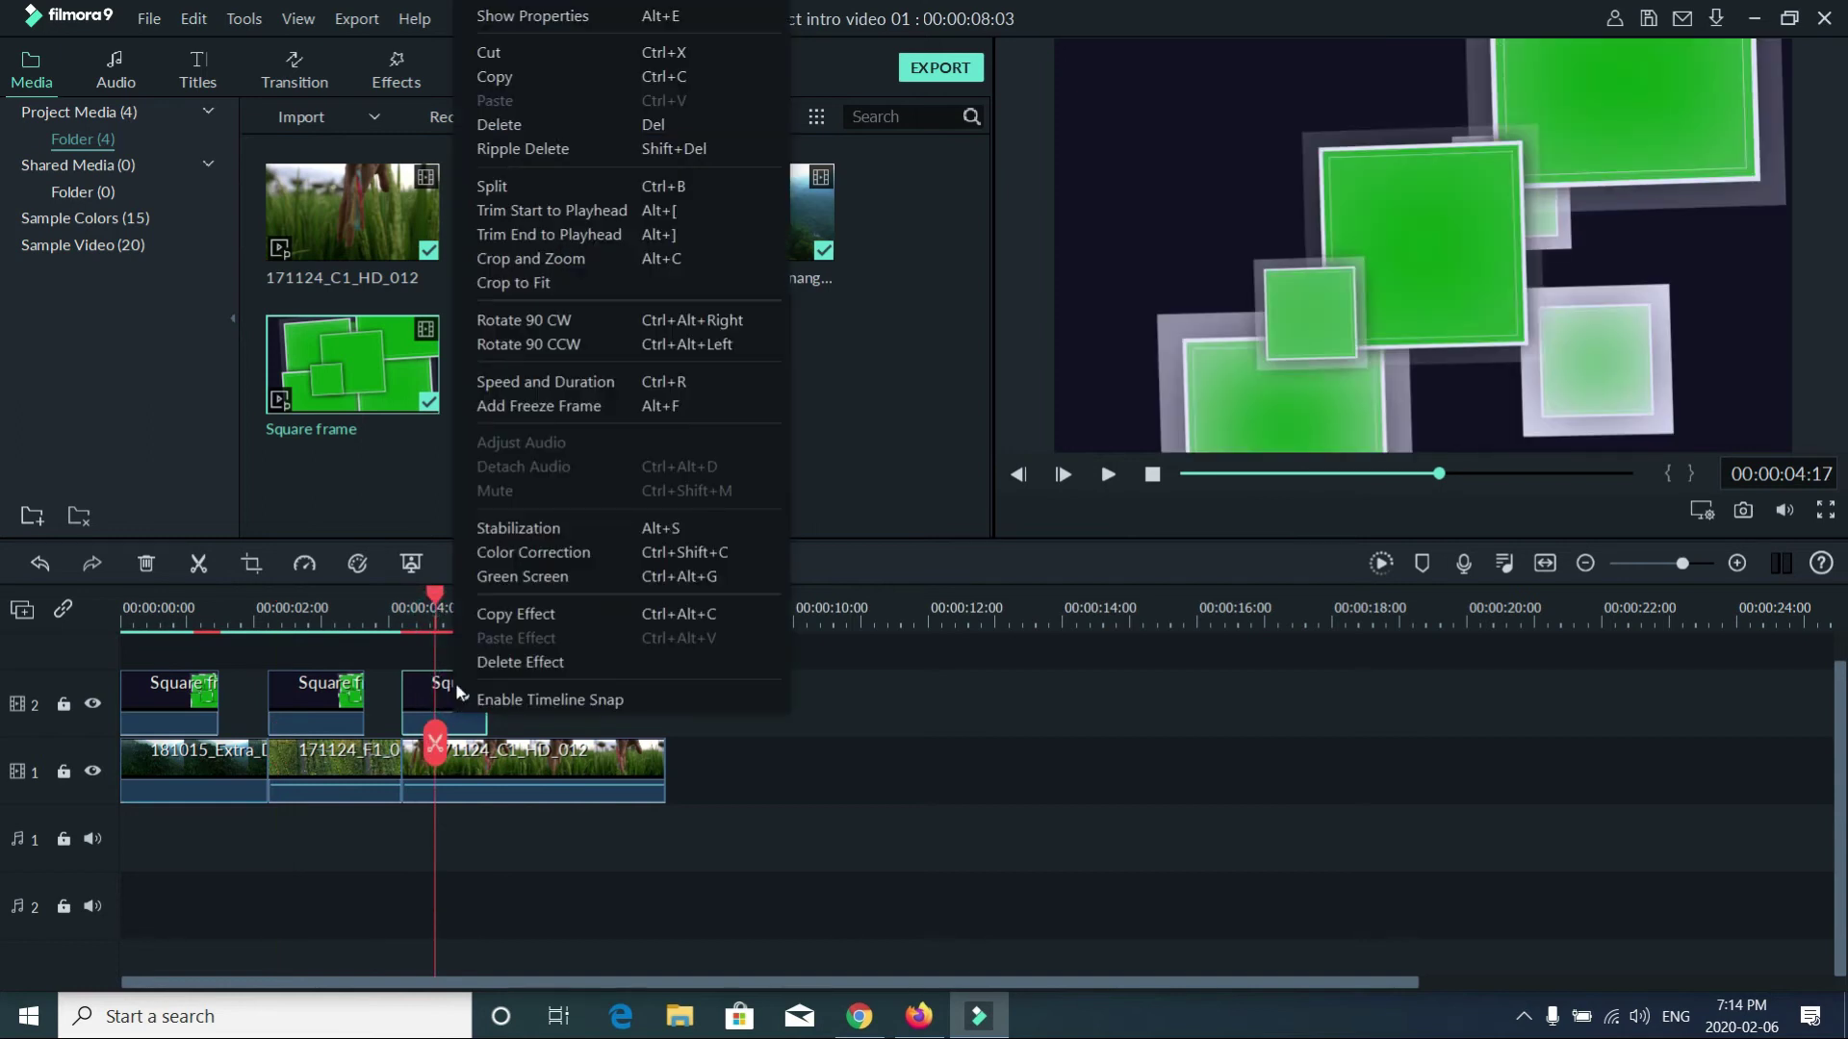
click(490, 576)
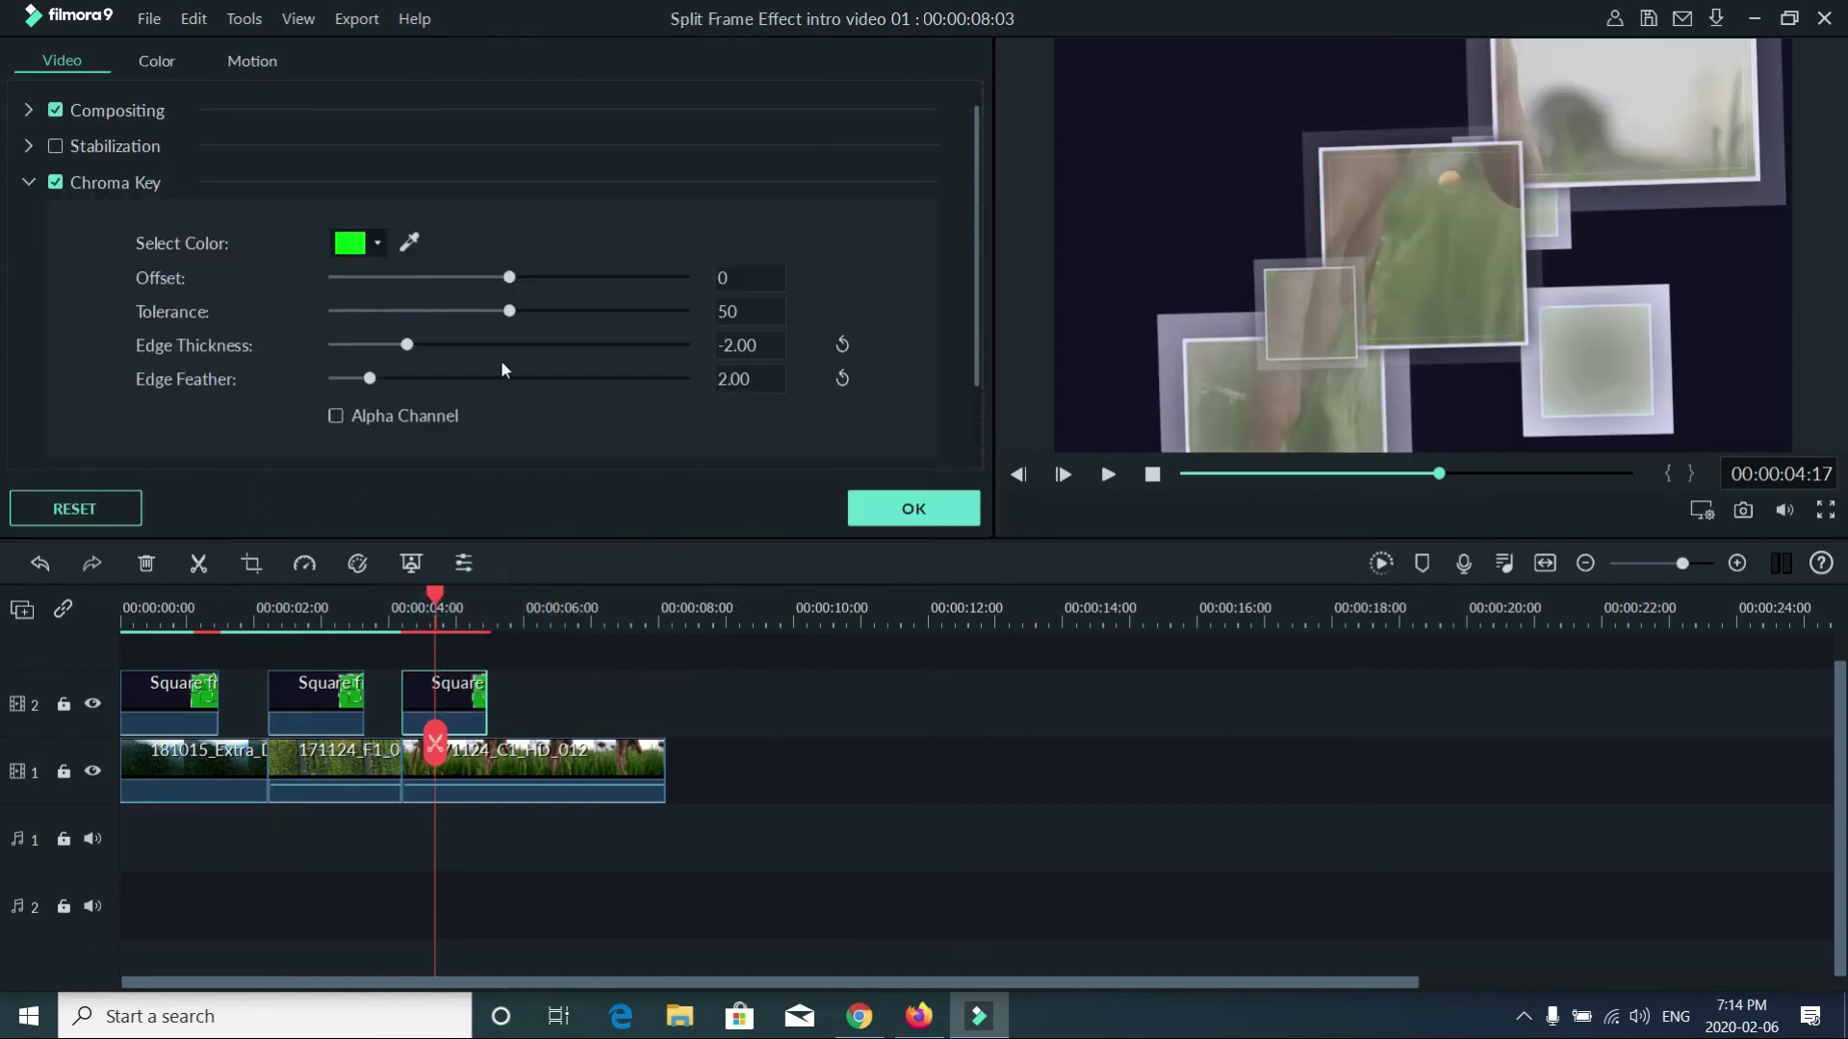
click(731, 272)
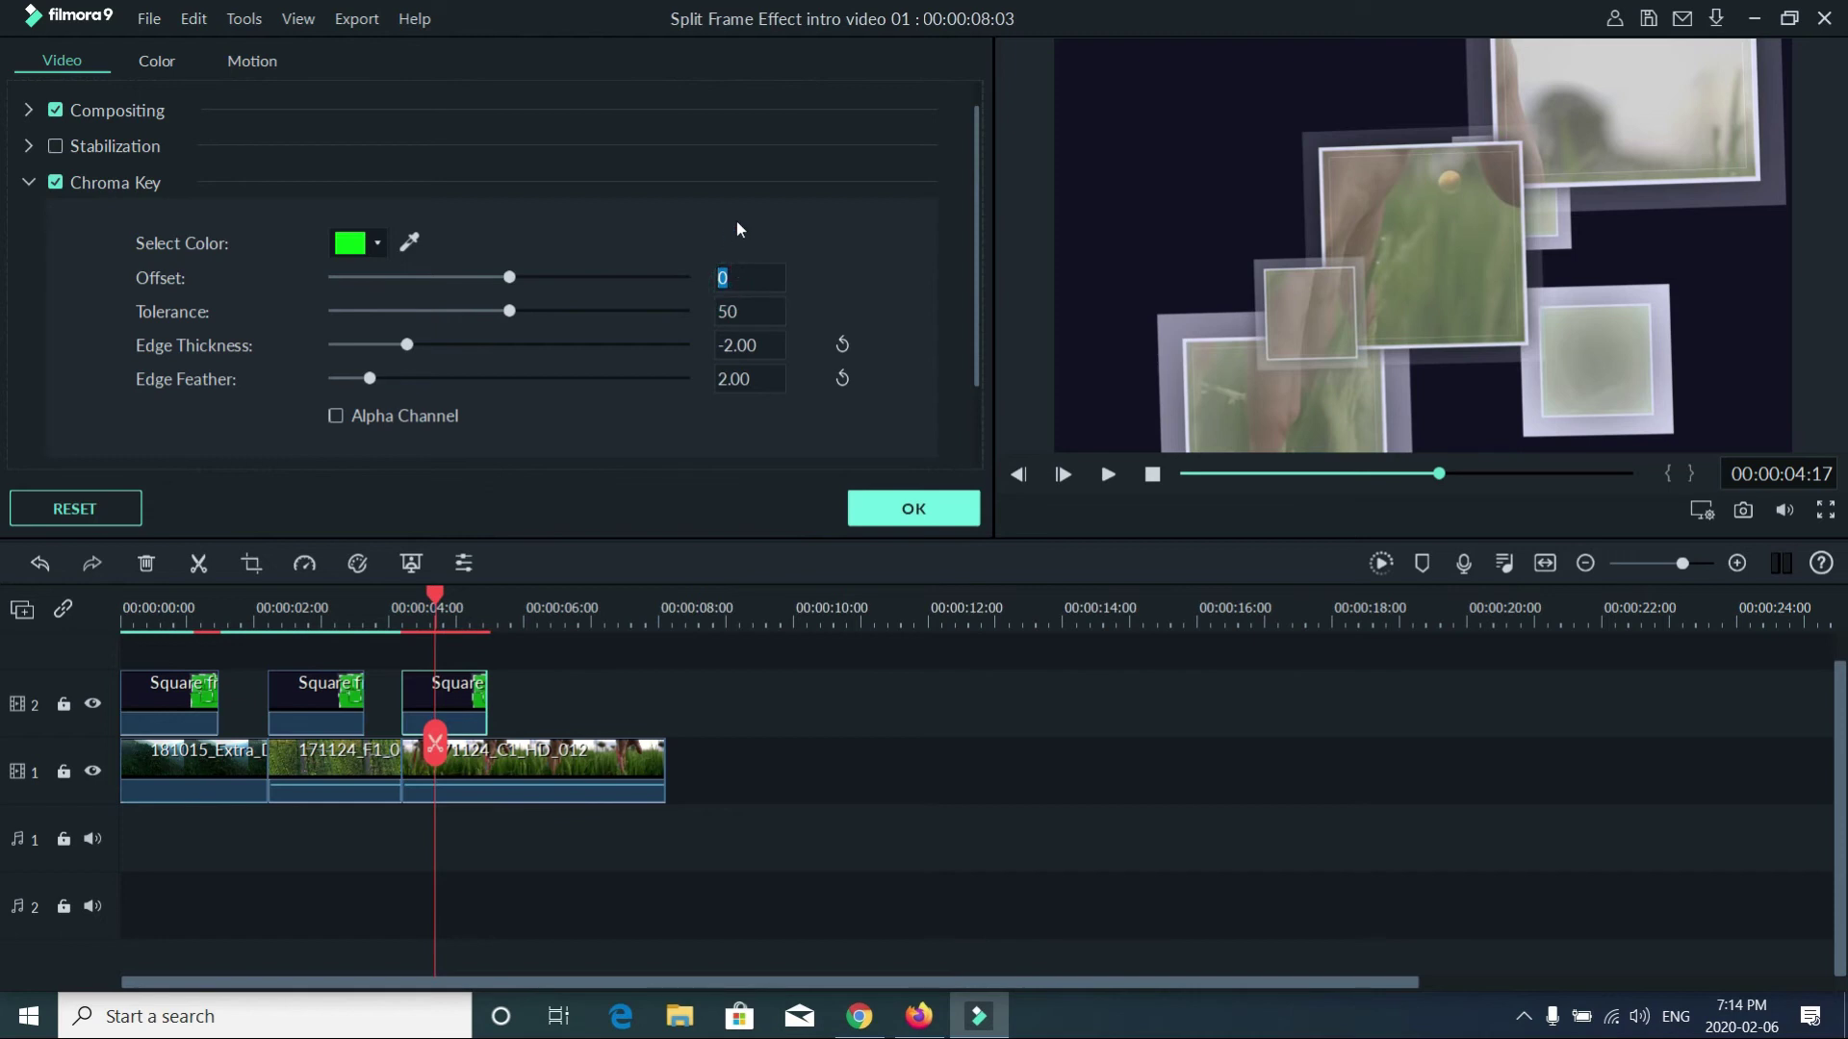
text(5)
key(Return)
click(900, 520)
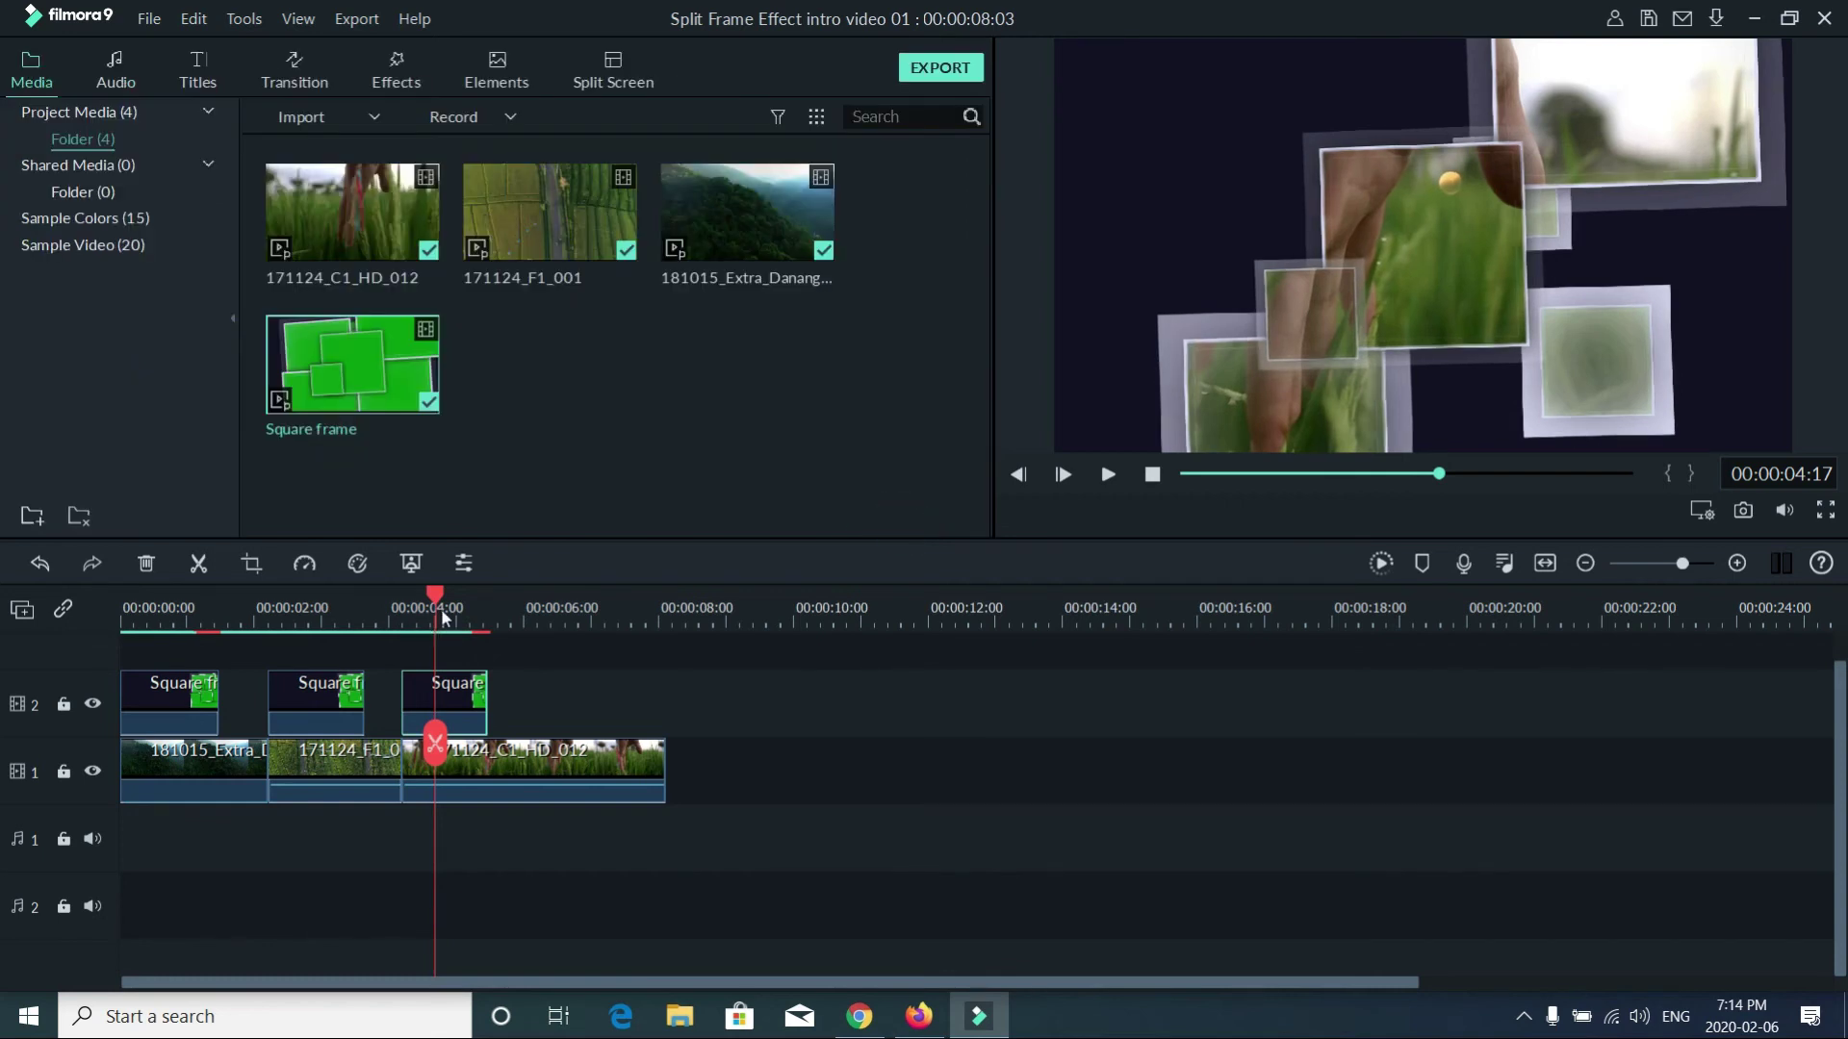
scroll(433, 599, down, 3)
scroll(421, 605, up, 2)
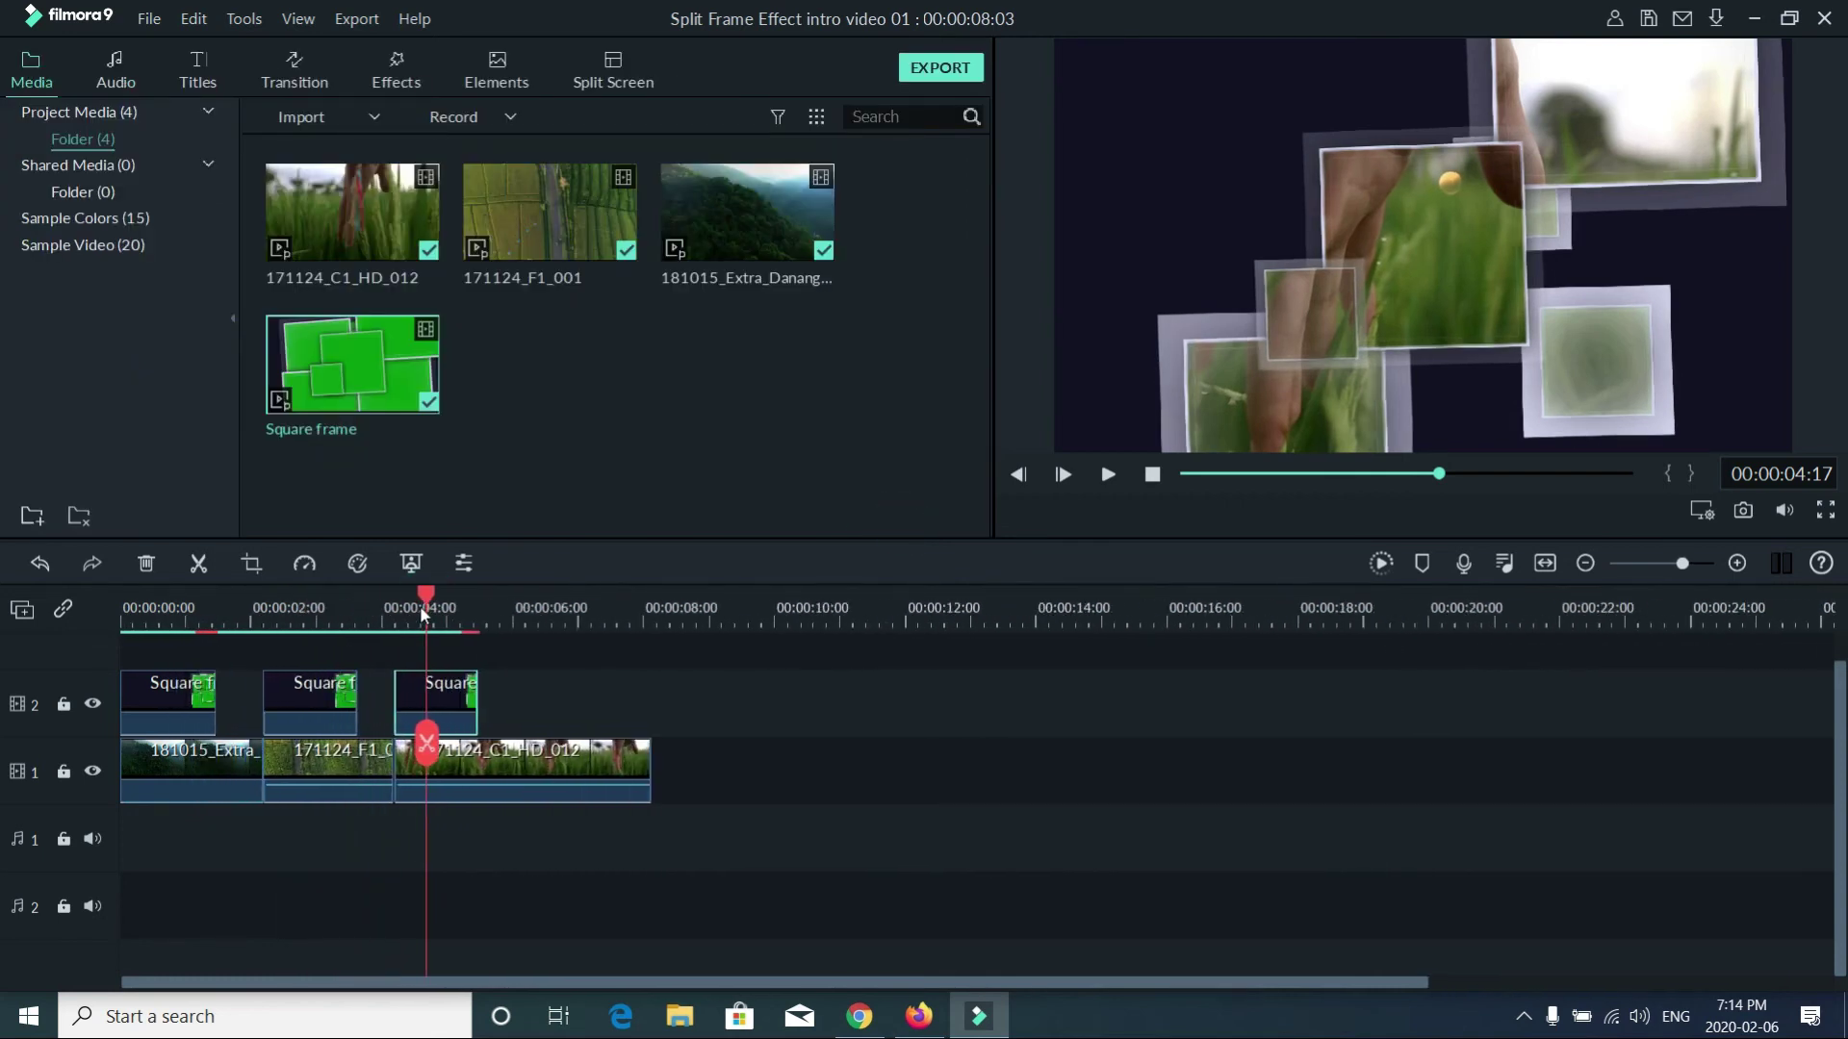
drag(420, 605, 118, 601)
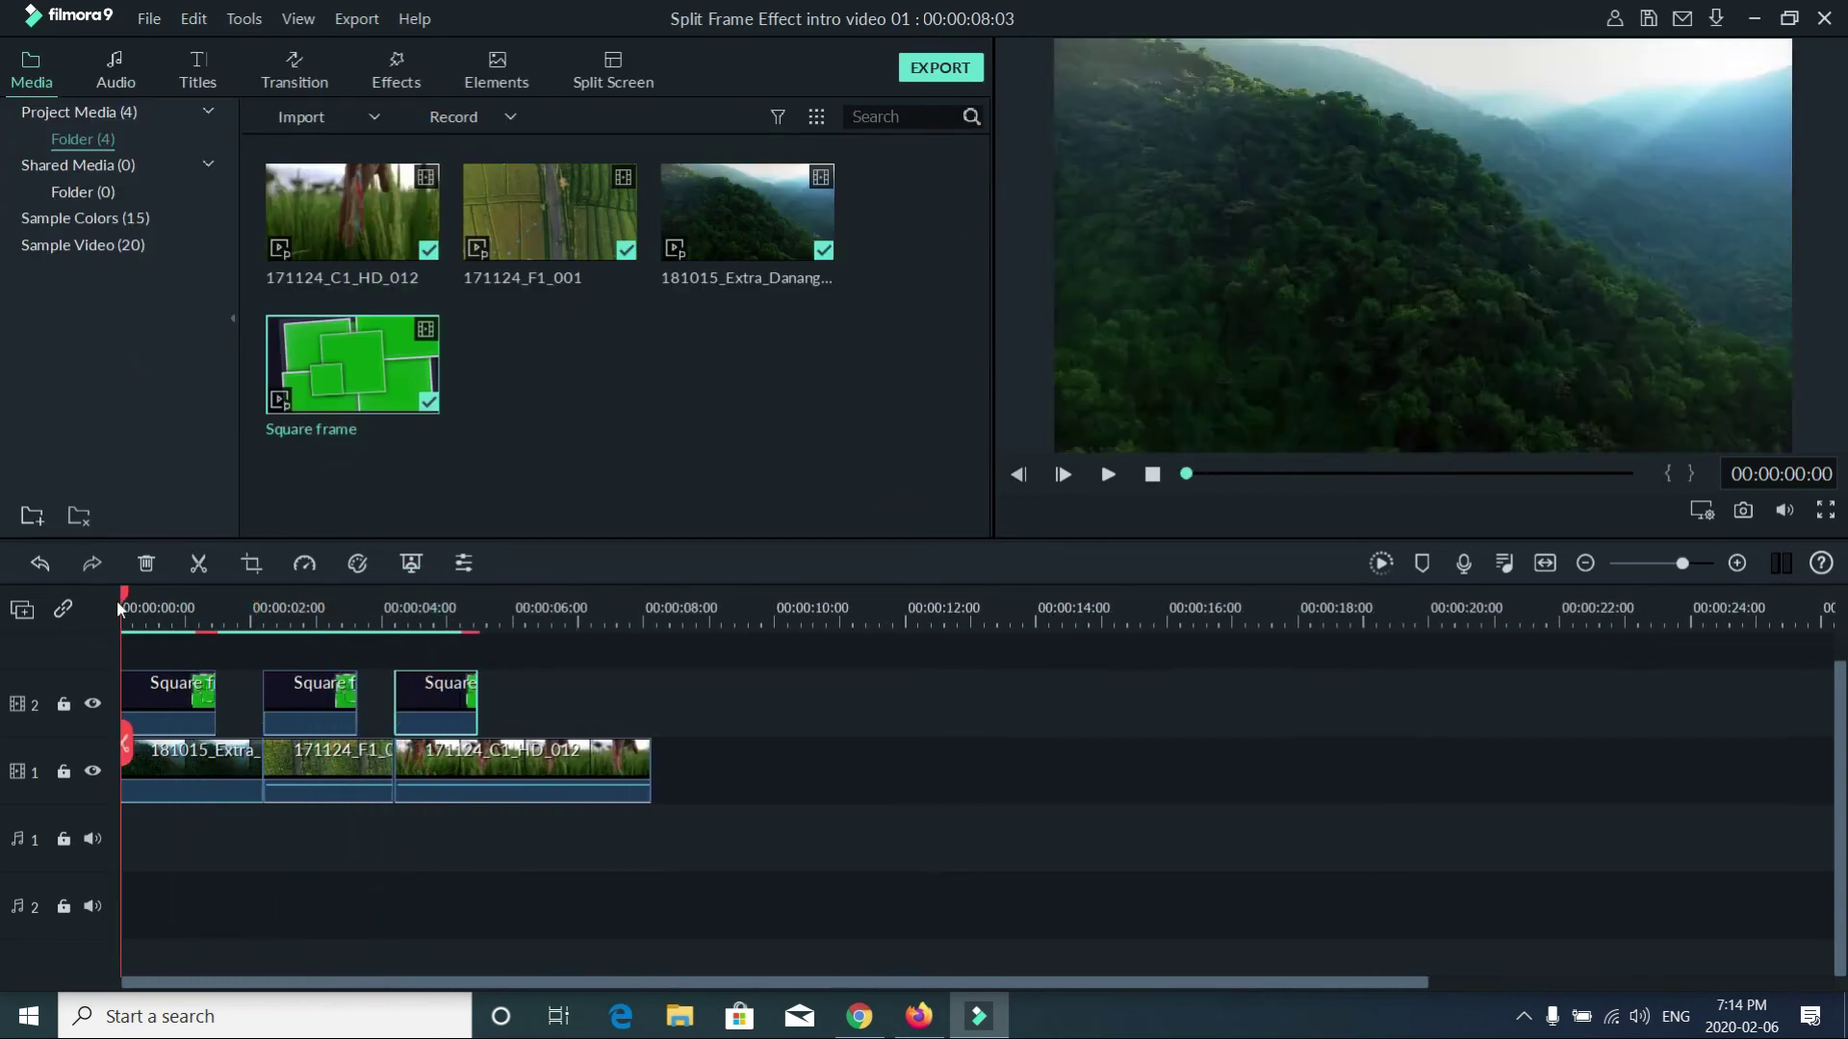
click(1110, 473)
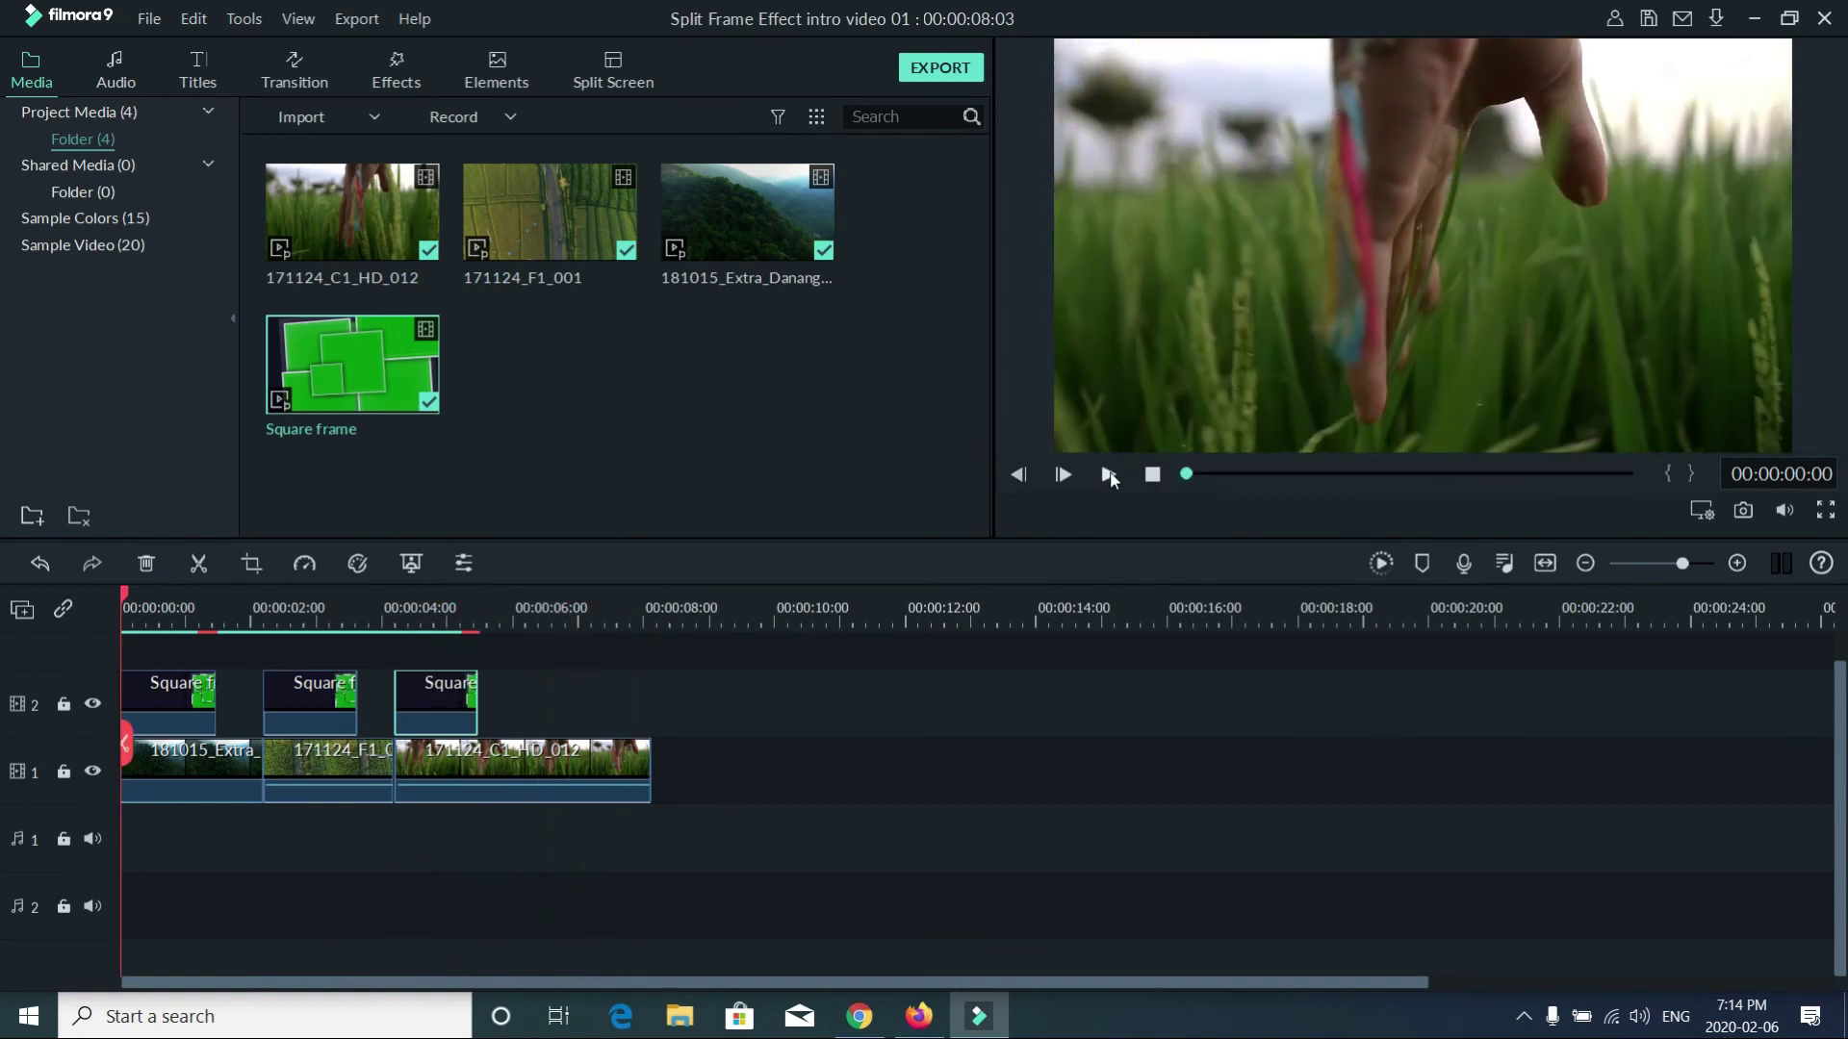
click(1103, 476)
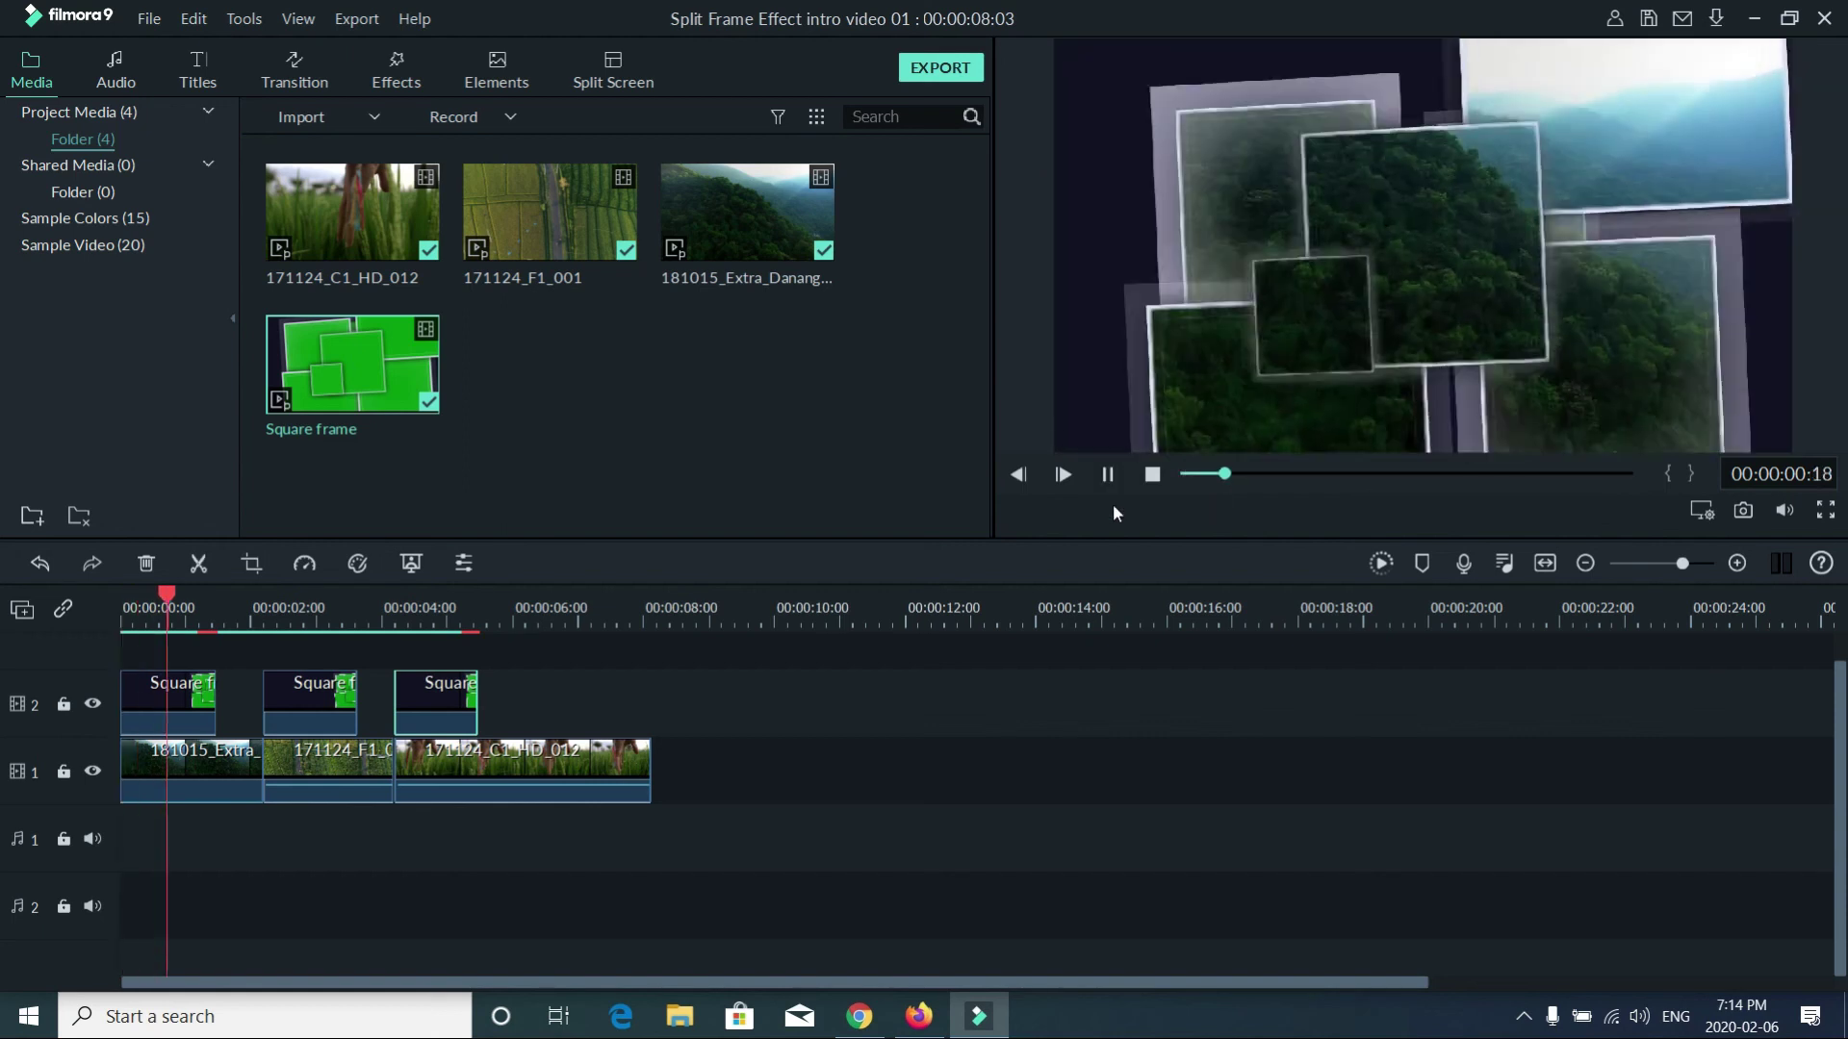